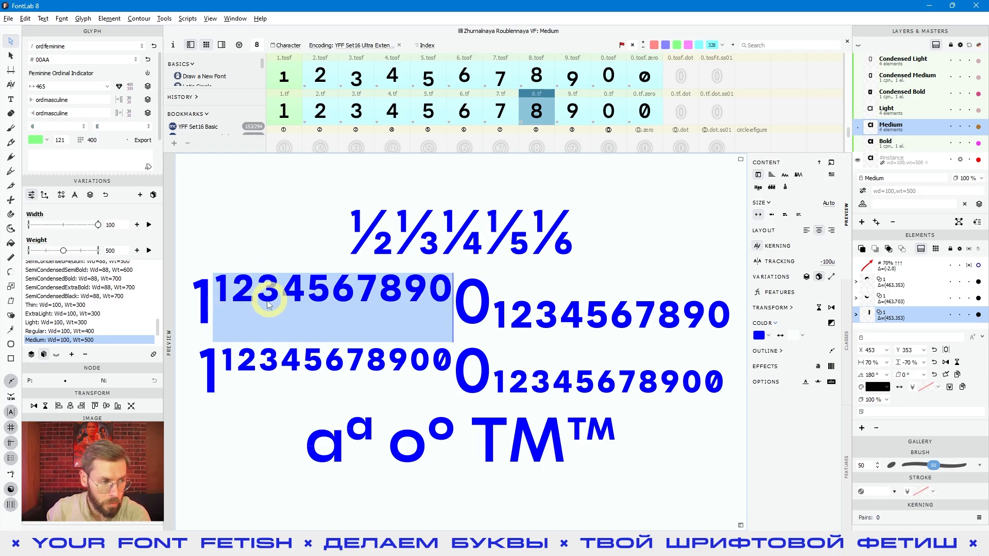
Step: Examine the superscript and subscript figures and the fractions in the preview text, along with their empty cells in the glyph grid
click(314, 292)
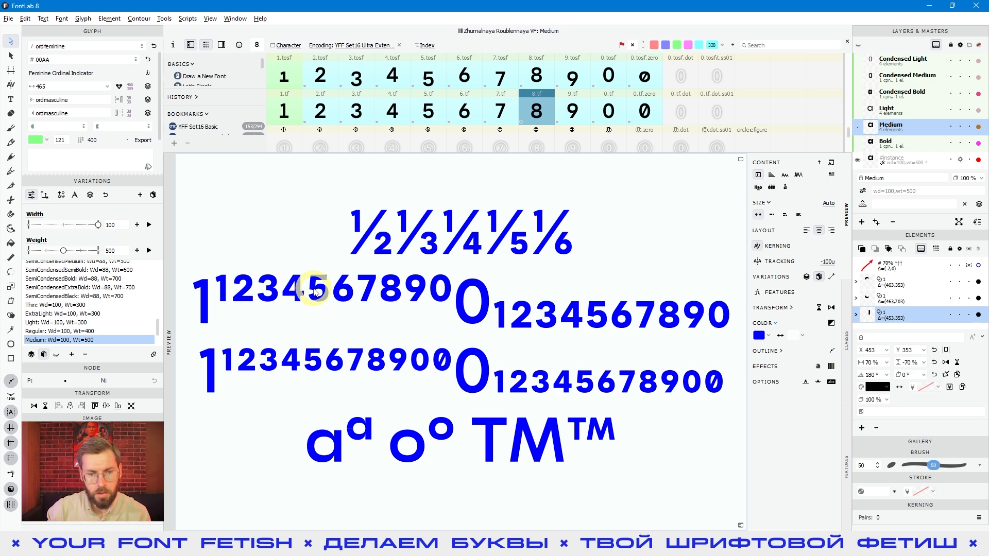
click(492, 308)
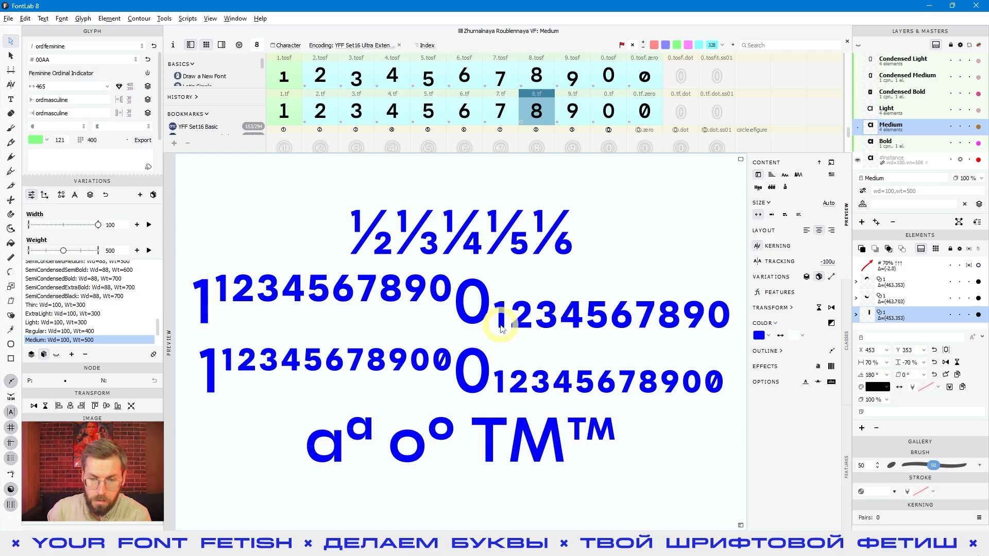
click(529, 316)
drag(498, 318, 731, 318)
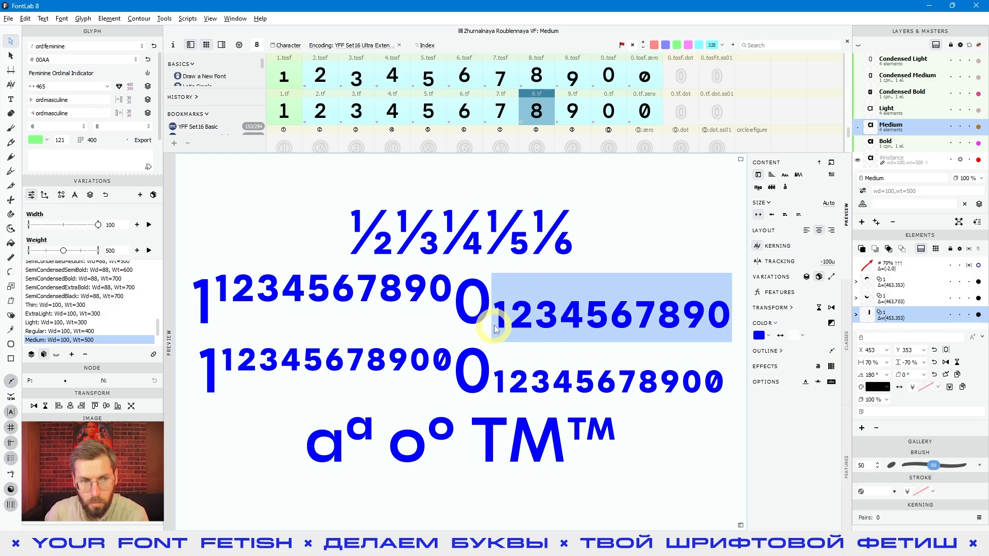
click(516, 310)
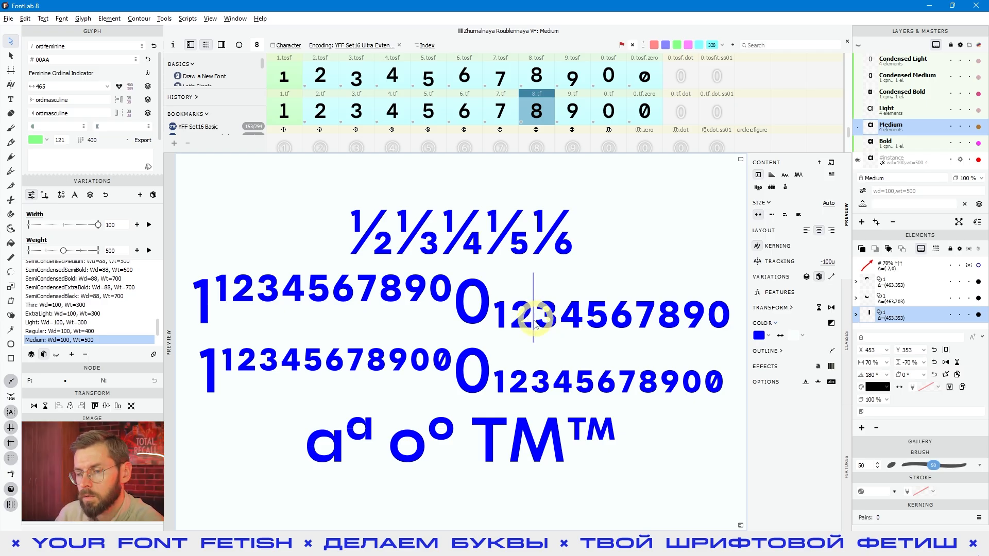
double_click(480, 321)
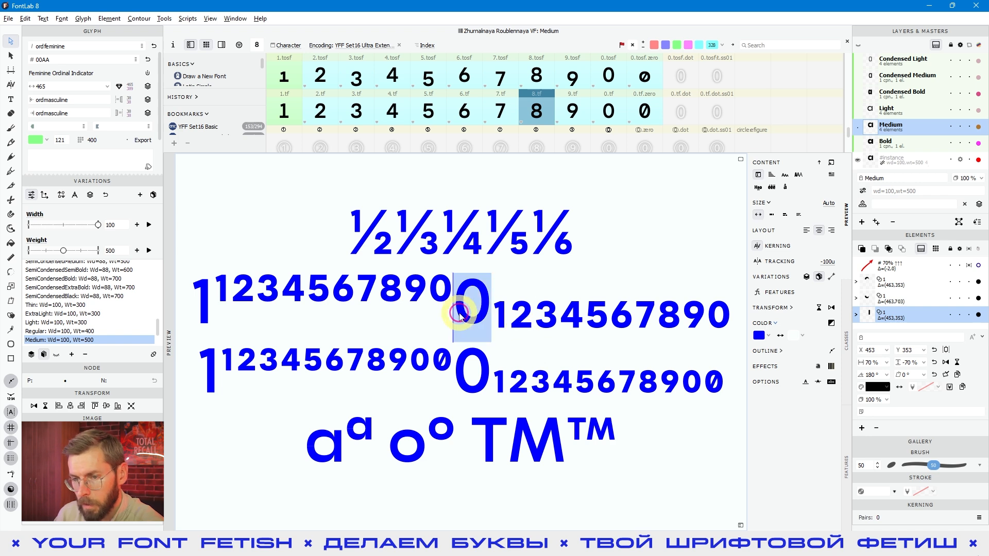
double_click(541, 330)
double_click(519, 322)
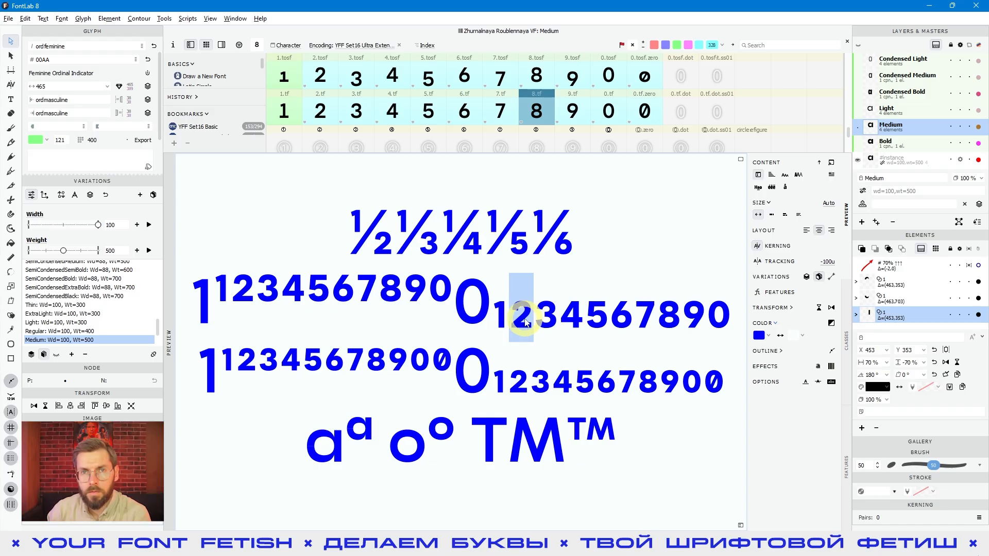
drag(443, 361, 386, 363)
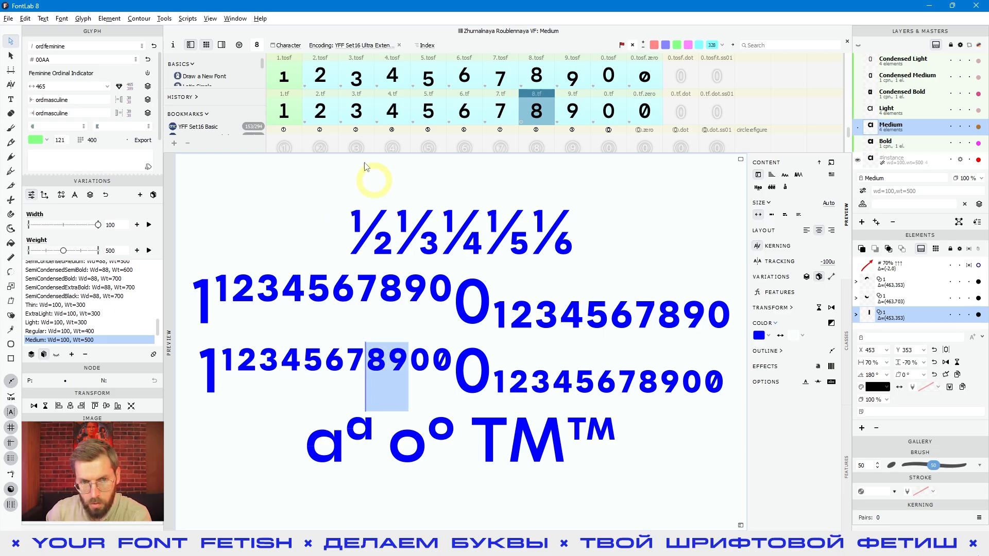
scroll(397, 104, down, 3)
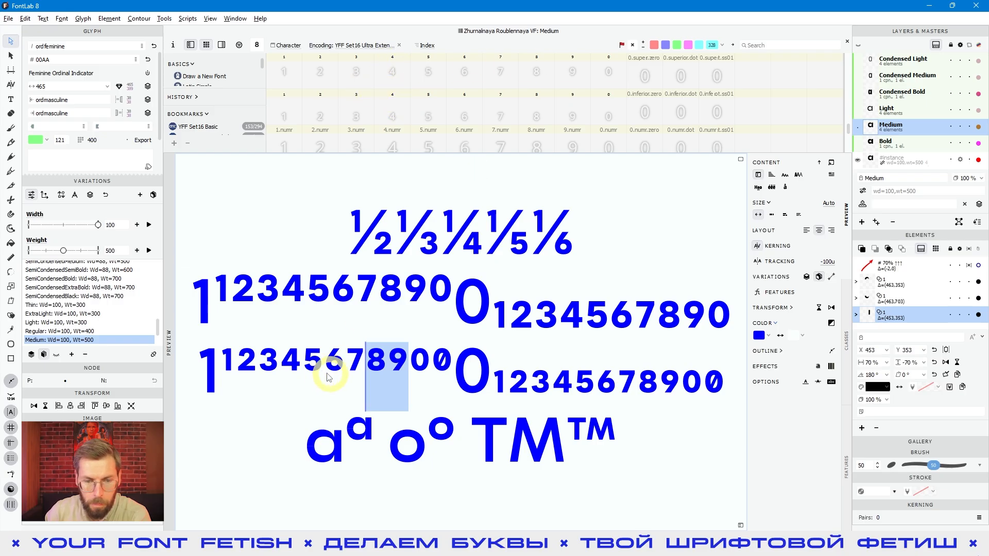
click(381, 372)
drag(349, 232, 568, 213)
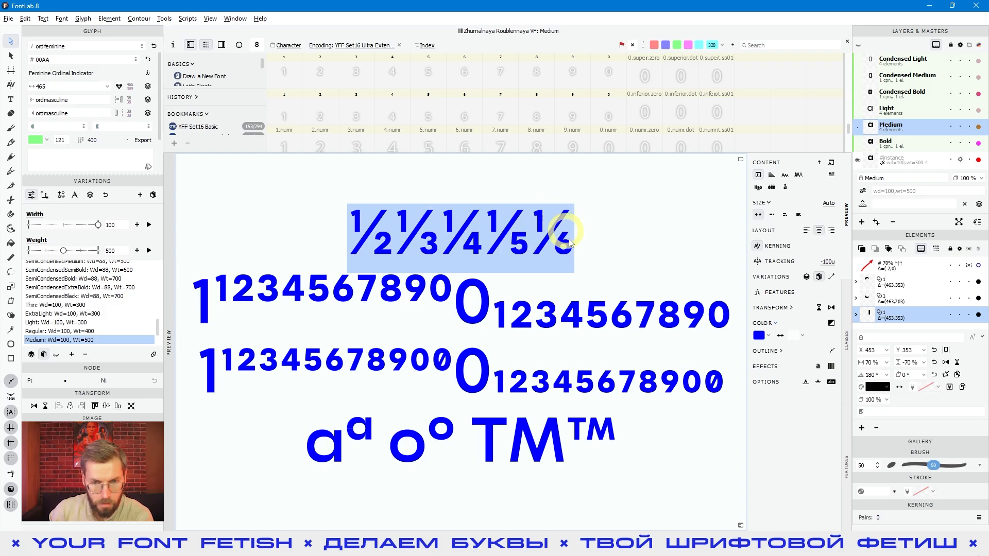
click(219, 363)
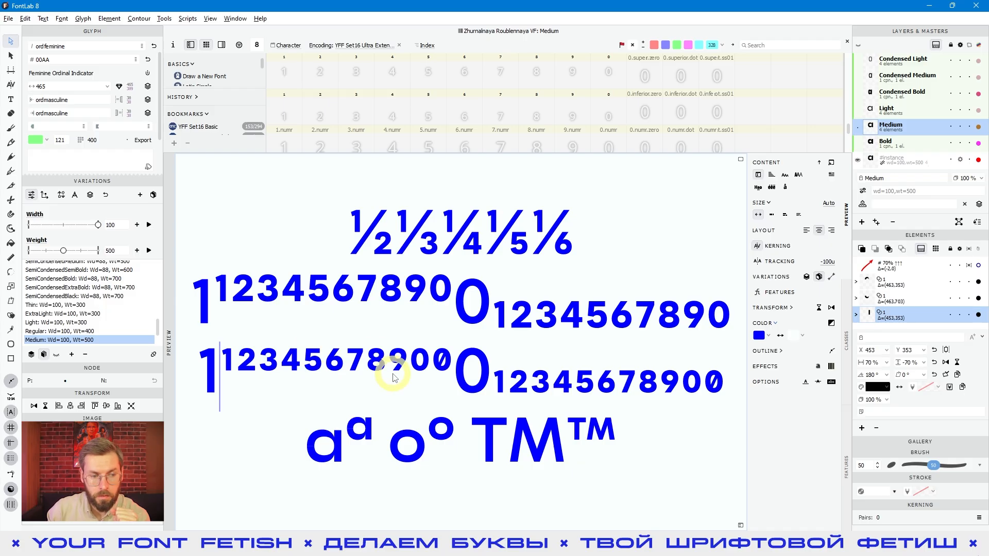
Step: Examine the ordinal indicators, the trademark sign and the last subscript figures in the preview text
drag(364, 435, 349, 436)
drag(447, 437, 428, 437)
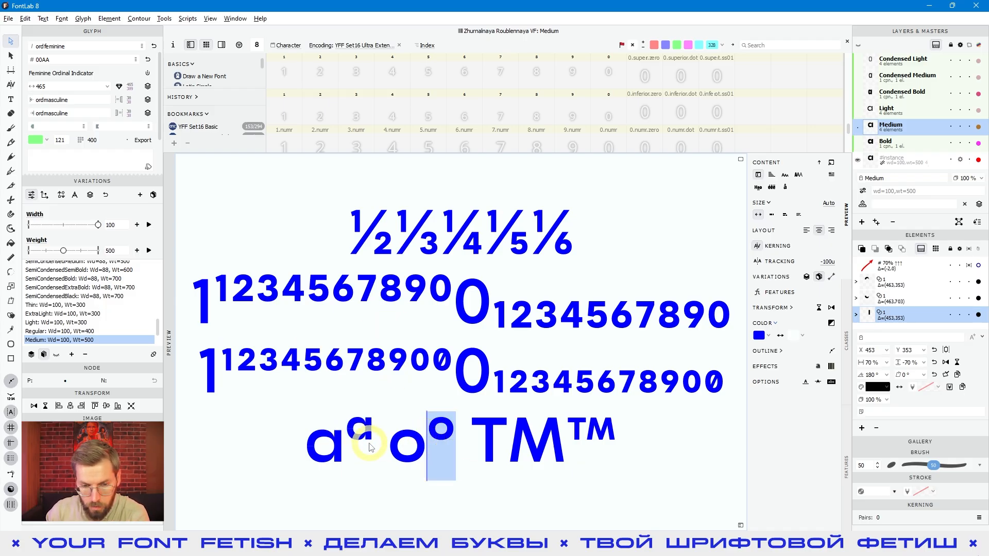
drag(365, 434, 349, 436)
drag(448, 429, 435, 428)
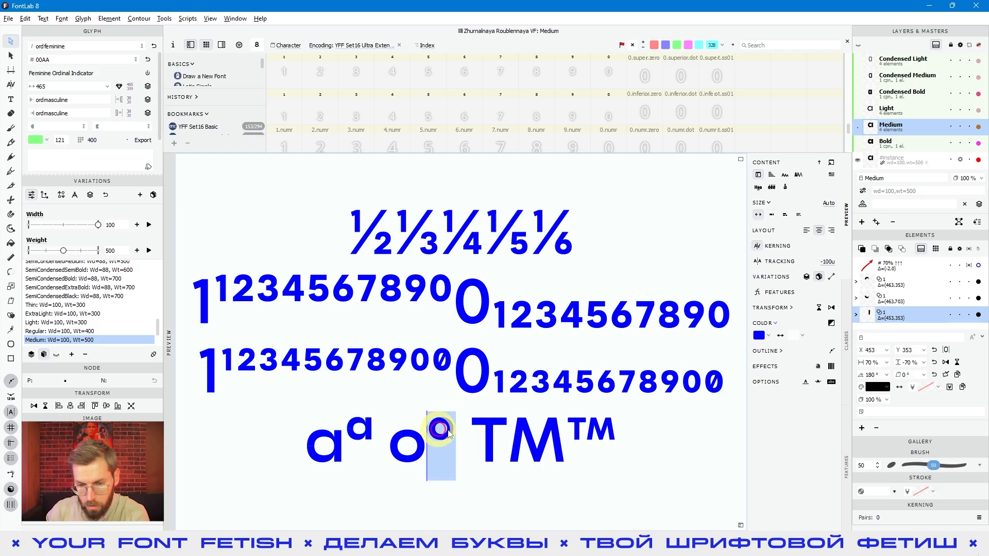
drag(566, 428, 620, 427)
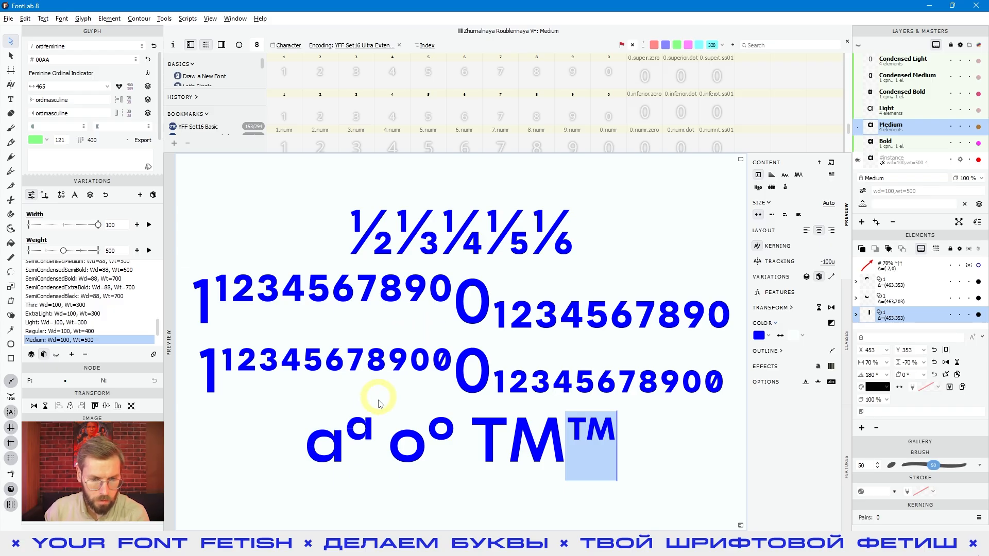
click(361, 428)
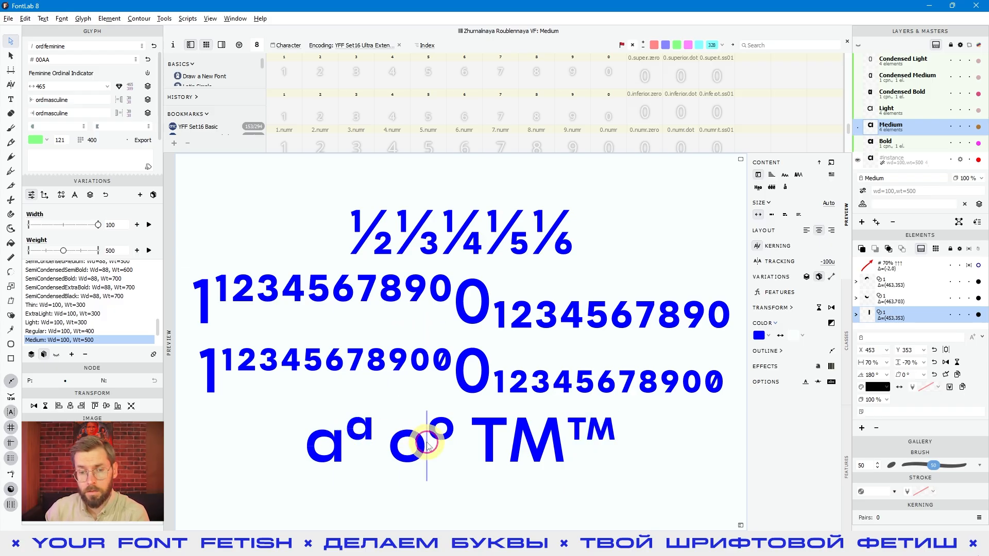
click(442, 444)
click(348, 437)
click(452, 435)
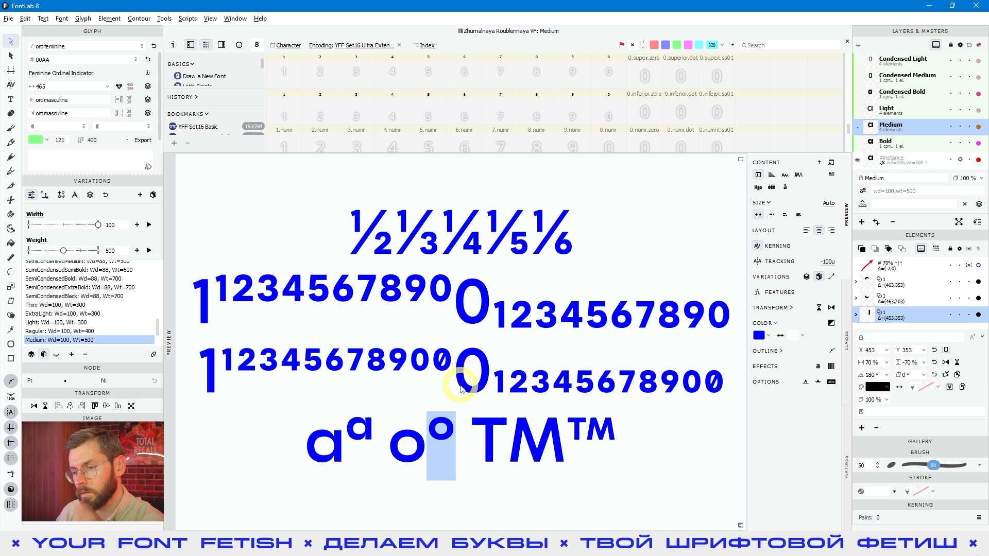
drag(659, 381, 714, 381)
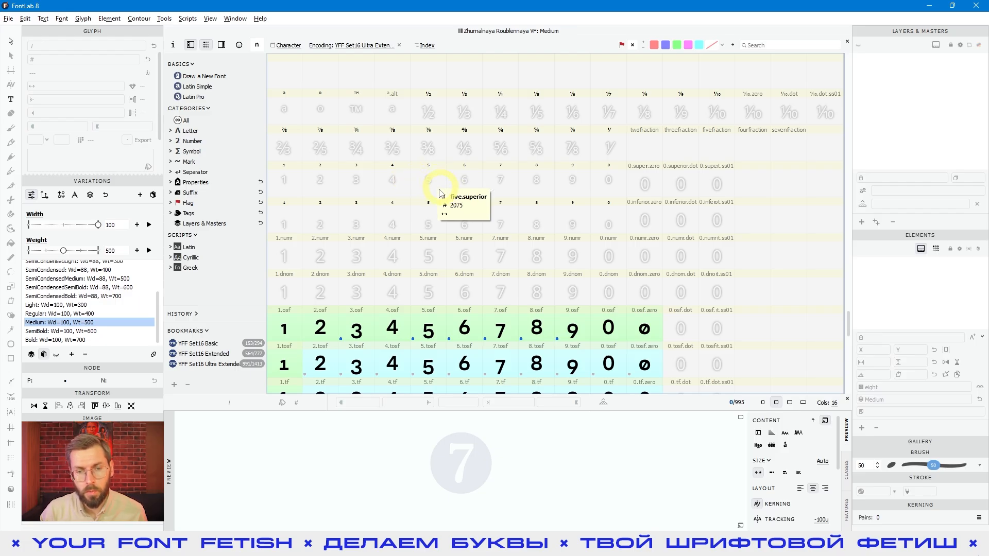
Step: Open the four.inferior glyph for editing and add a regular 4 after it for comparison
click(395, 188)
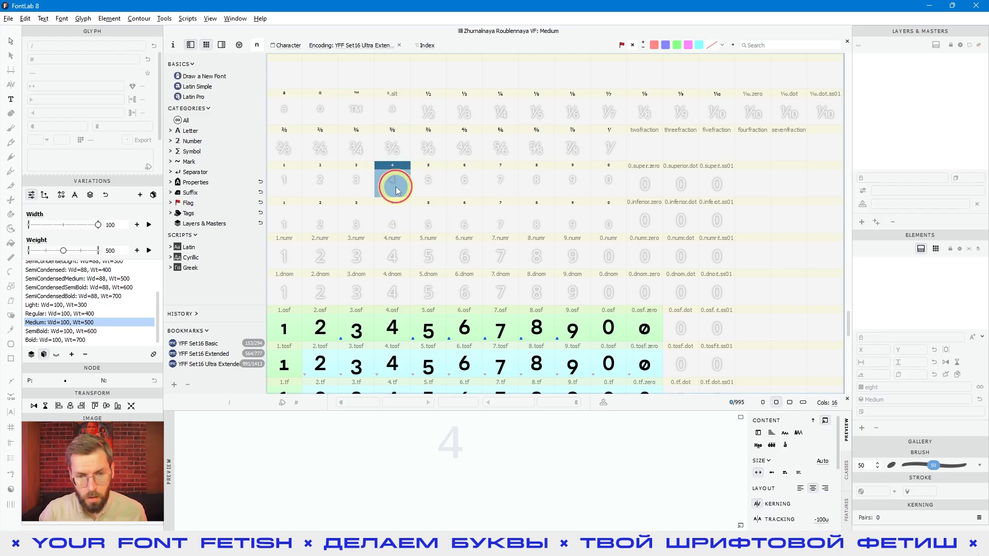
double_click(395, 219)
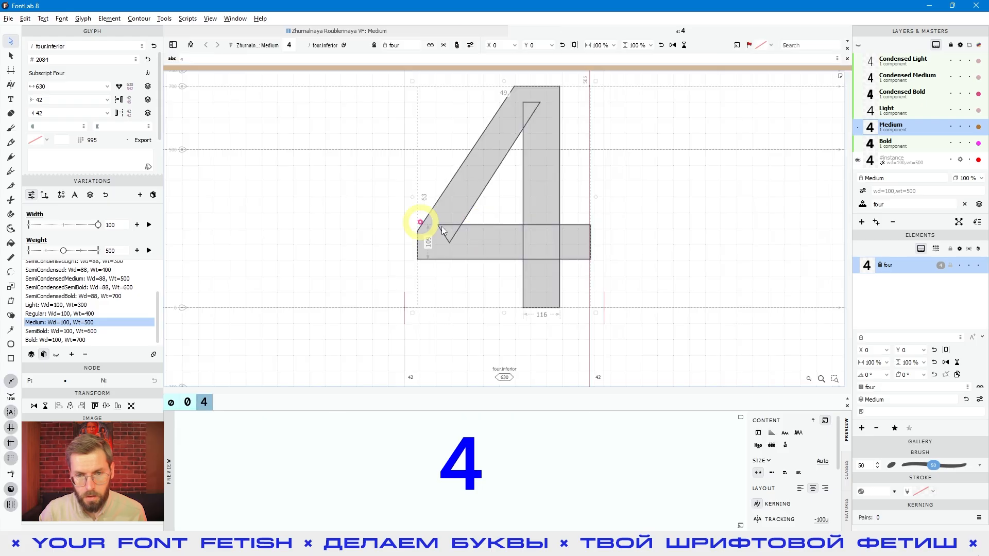
scroll(654, 236, down, 1)
key(space)
drag(694, 194, 633, 259)
scroll(607, 208, down, 2)
key(space)
drag(654, 227, 627, 230)
click(199, 57)
text(4)
key(space)
drag(611, 319, 535, 308)
Step: Scale the subscript four's component down proportionally to about 54% on the baseline
click(436, 253)
click(432, 309)
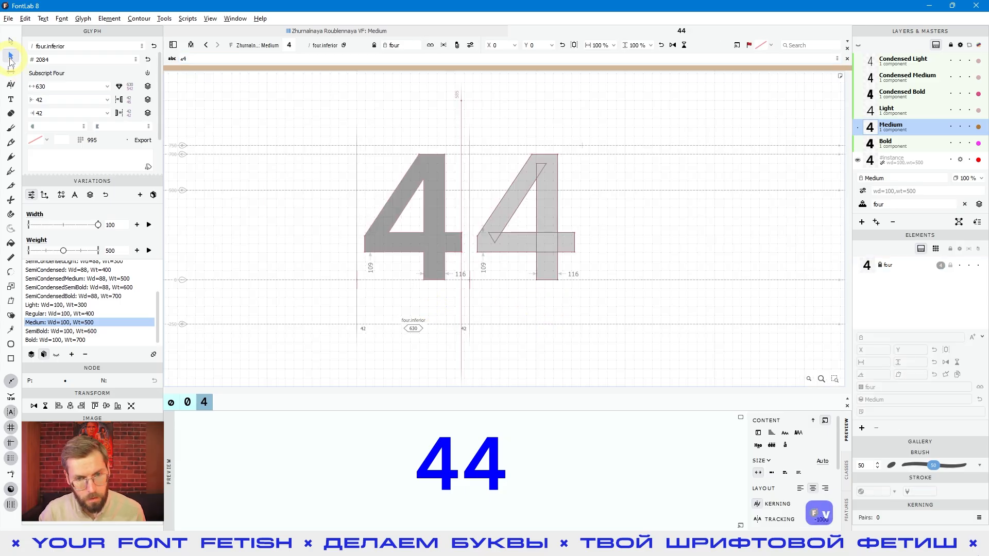
click(425, 234)
key(ctrl+t)
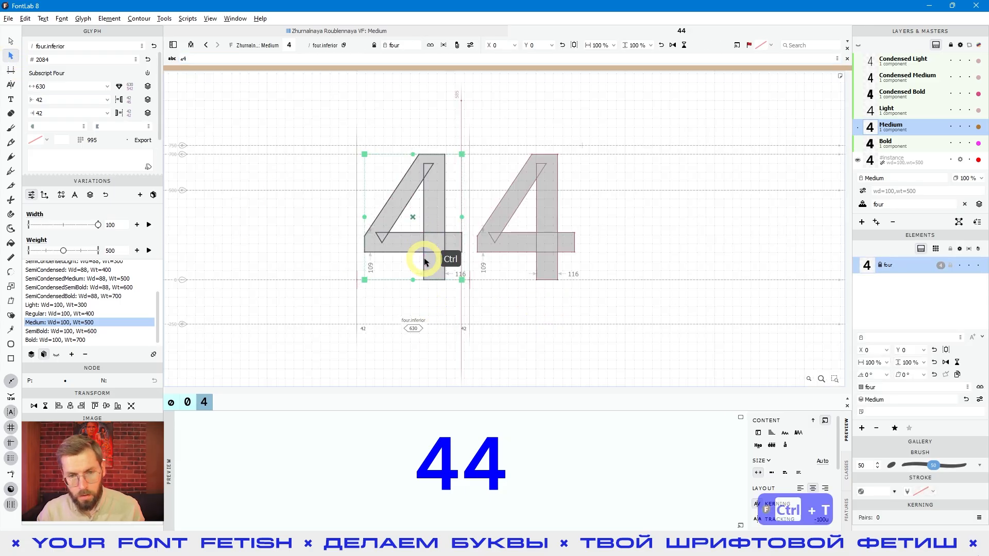
drag(460, 154, 412, 212)
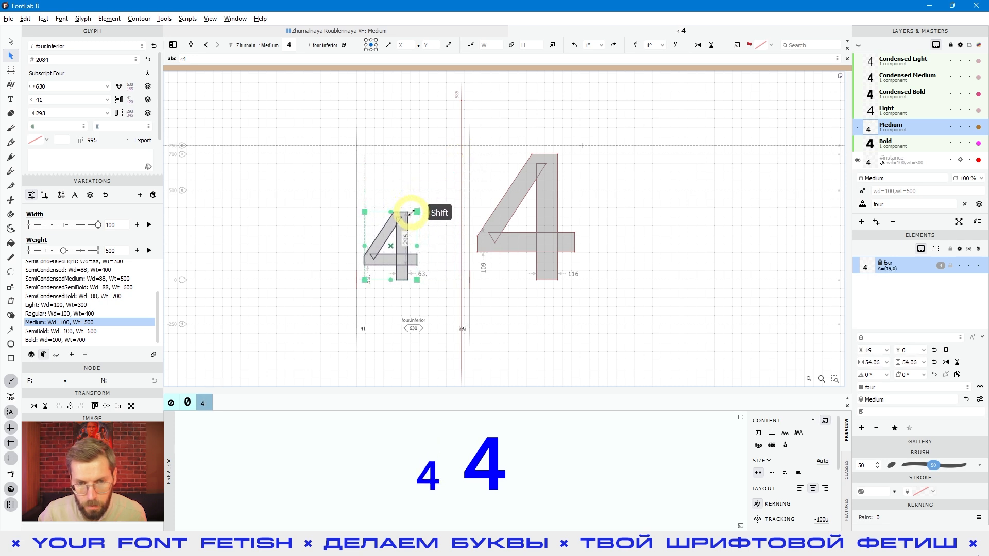
Step: Show the rulers, add a horizontal guideline above the baseline and set its height to 350
scroll(409, 214, up, 5)
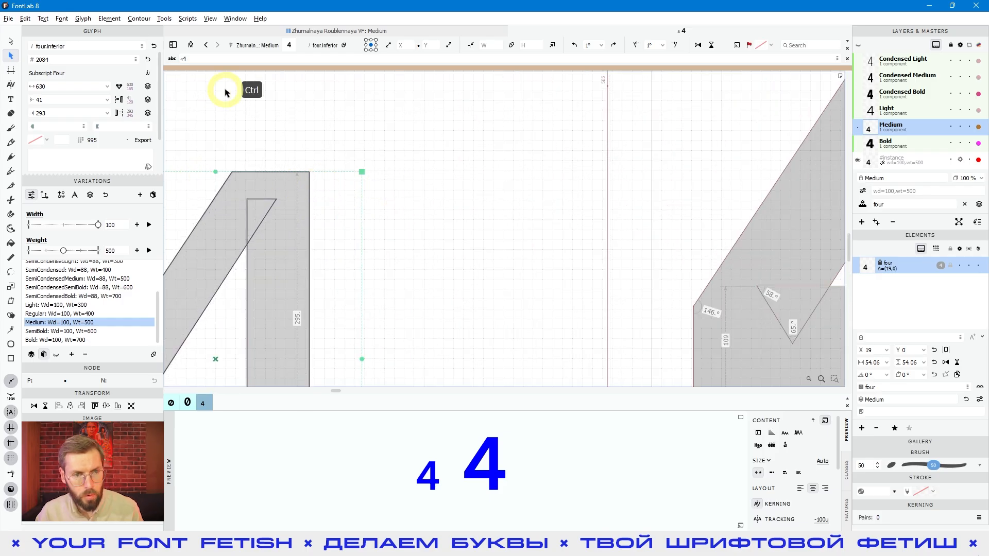
key(ctrl+r)
drag(281, 77, 378, 200)
scroll(378, 200, up, 3)
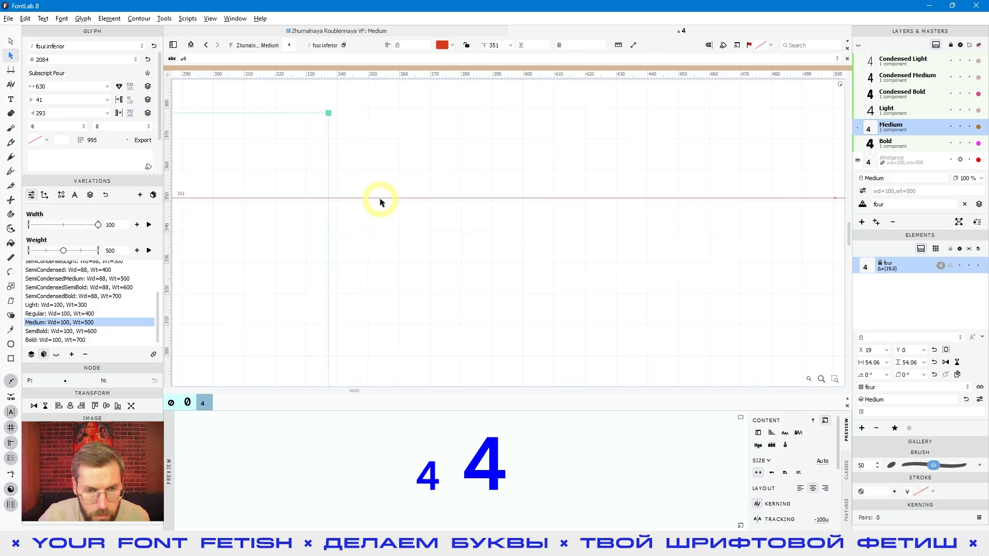
click(380, 199)
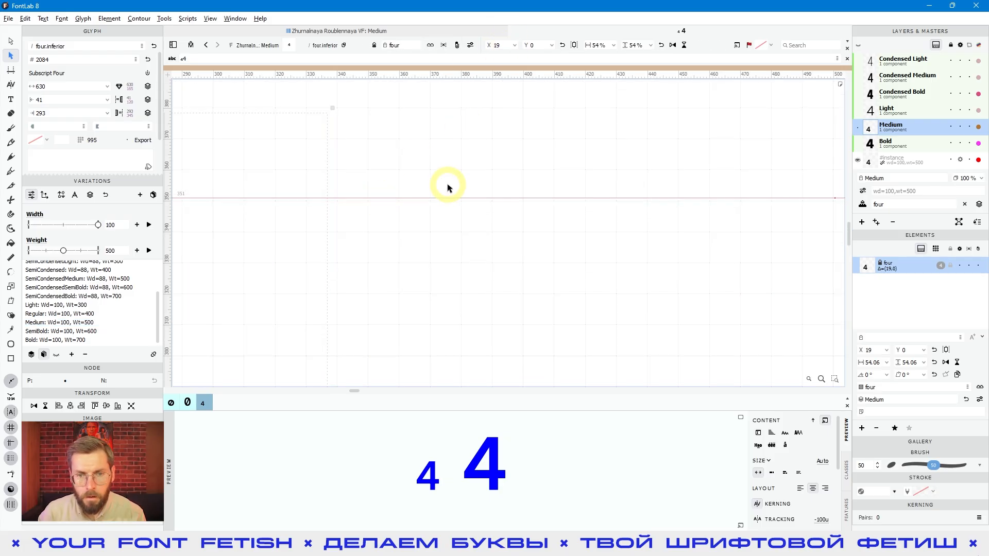
click(433, 199)
click(497, 45)
key(BackSpace)
text(0)
click(488, 250)
Step: Scale the subscript four's component down to 50% so its top meets the guideline at 350
scroll(487, 251, down, 3)
drag(417, 276, 630, 210)
click(559, 213)
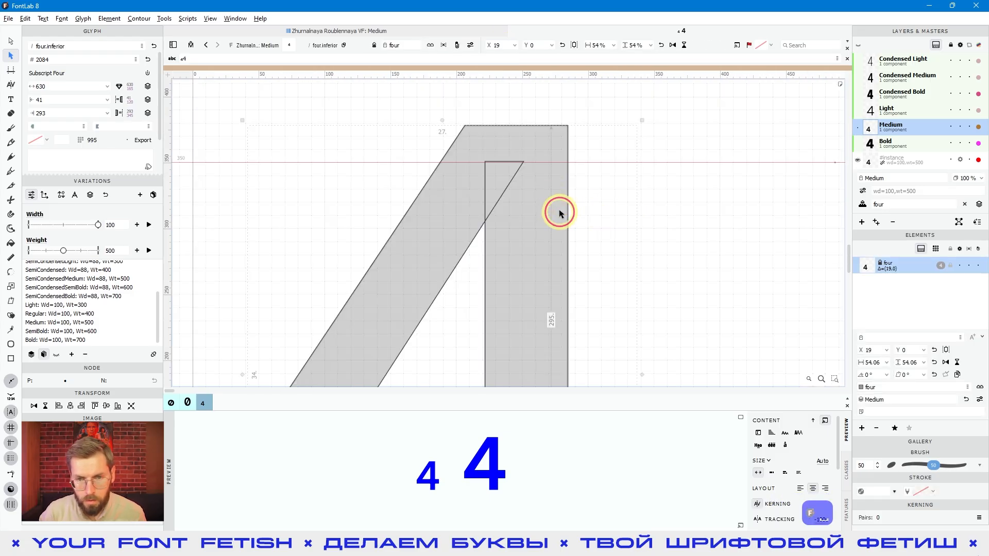
scroll(544, 197, down, 3)
scroll(543, 198, down, 1)
key(ctrl+t)
drag(573, 169, 567, 187)
click(592, 181)
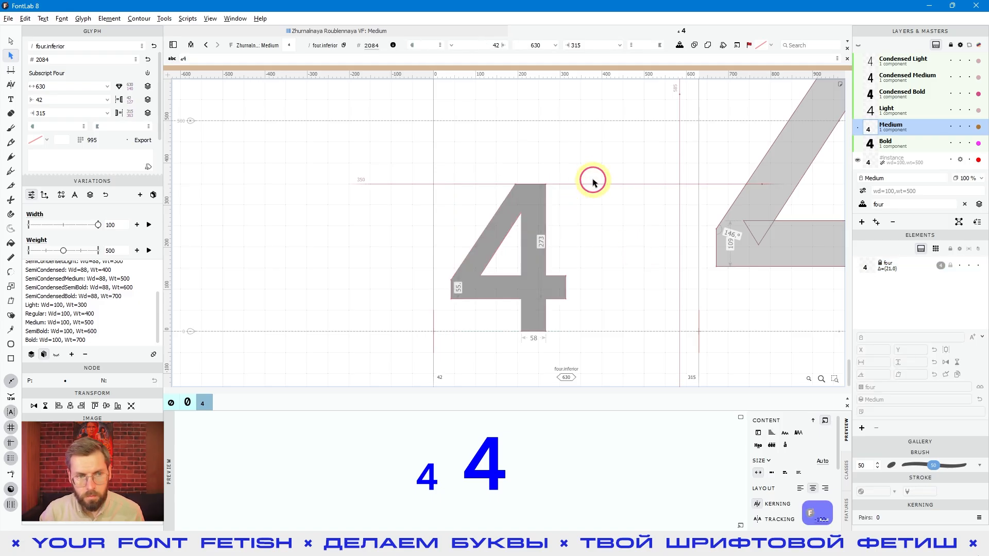
Step: Auto-space the subscript four and insert a capital D before it in the glyph text
click(119, 86)
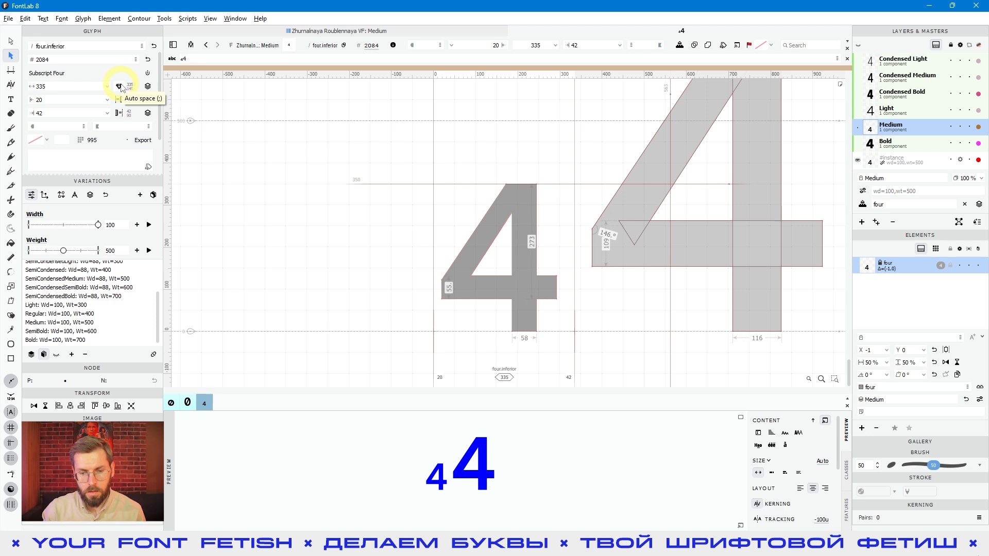
scroll(530, 232, down, 3)
drag(575, 320, 499, 278)
click(12, 102)
click(375, 255)
text(F)
key(BackSpace)
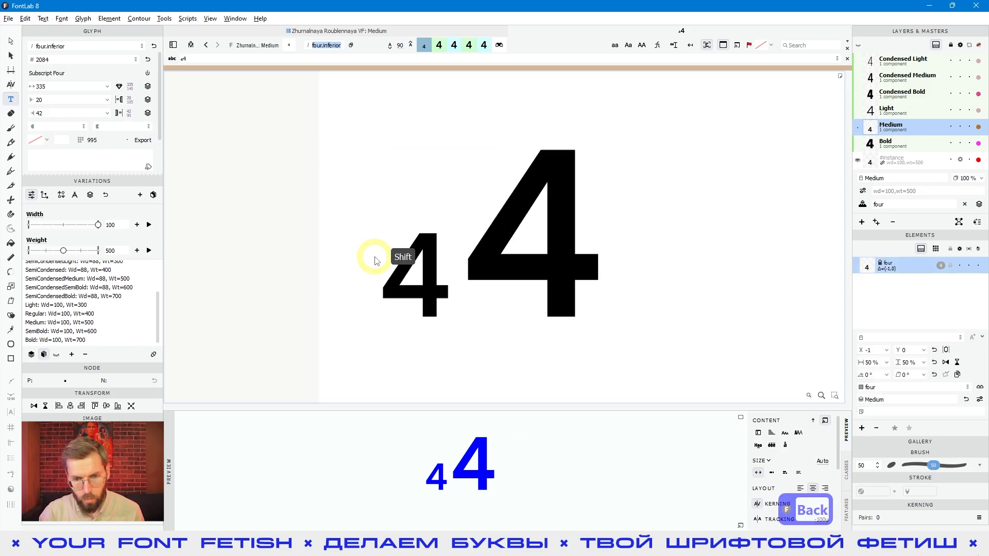
text(D)
scroll(368, 254, down, 2)
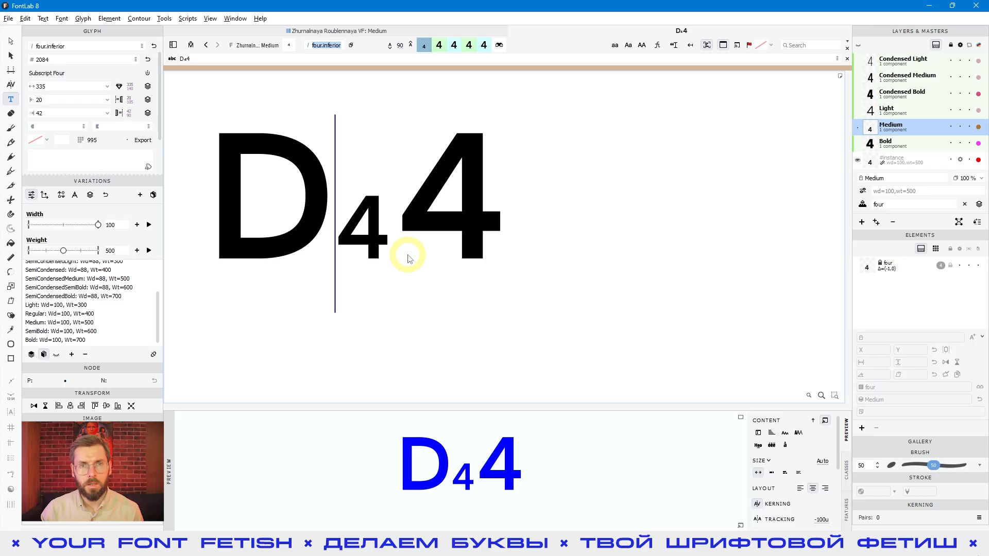
Step: Decompose the subscript four's component into editable contours
click(11, 41)
click(368, 250)
scroll(369, 250, up, 2)
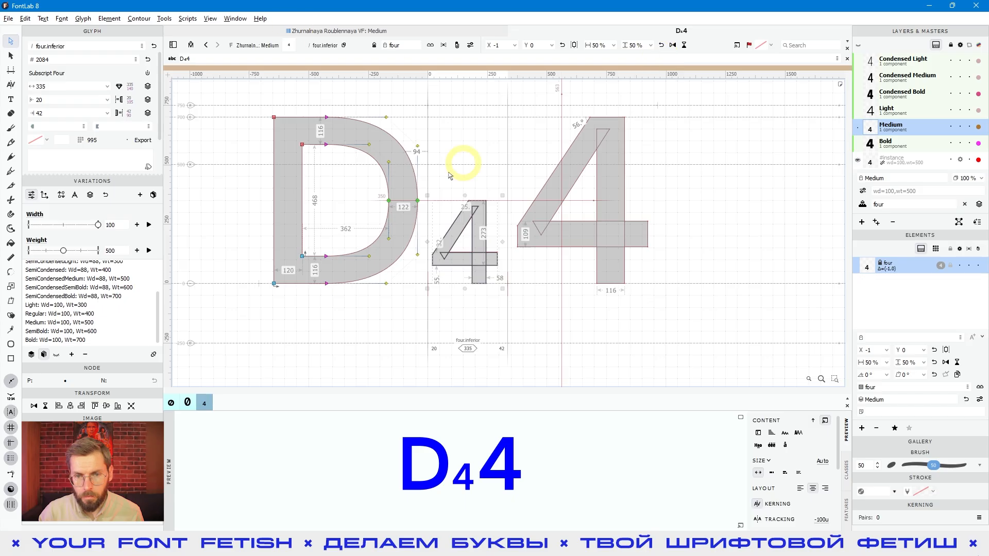
right_click(477, 230)
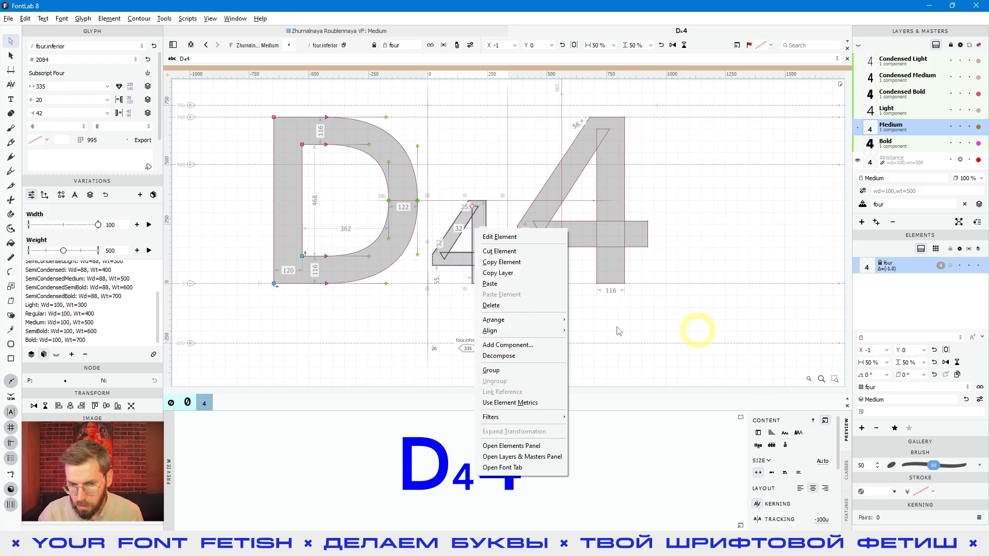
click(504, 356)
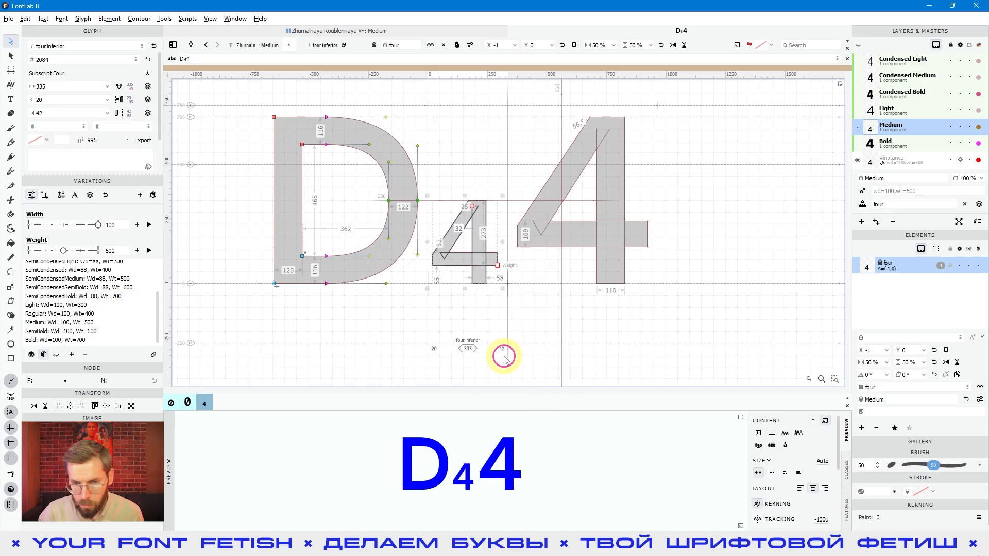
Step: Thicken the subscript four's vertical stem to 88 units by shifting its left edge 30 units outward
key(space)
drag(483, 238, 469, 240)
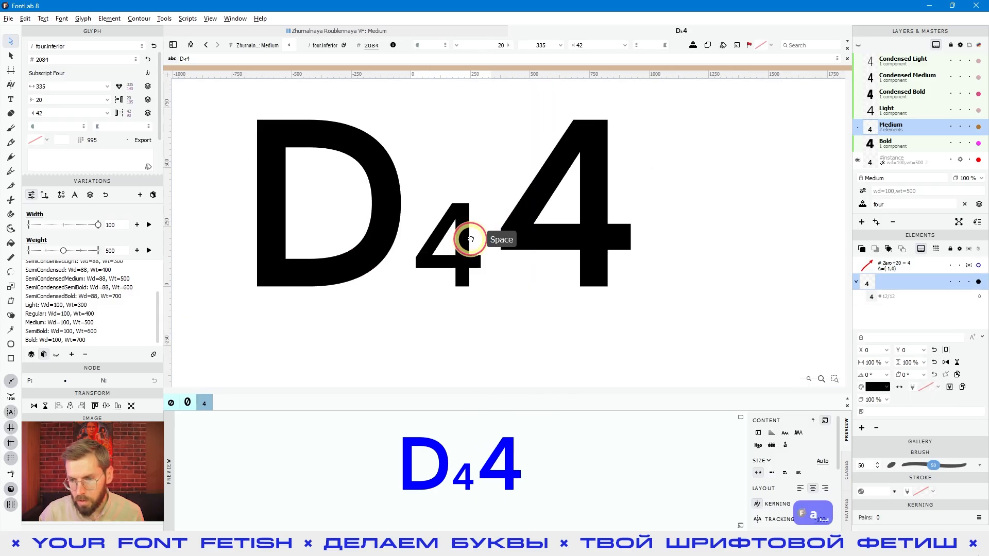
scroll(449, 246, up, 3)
click(474, 238)
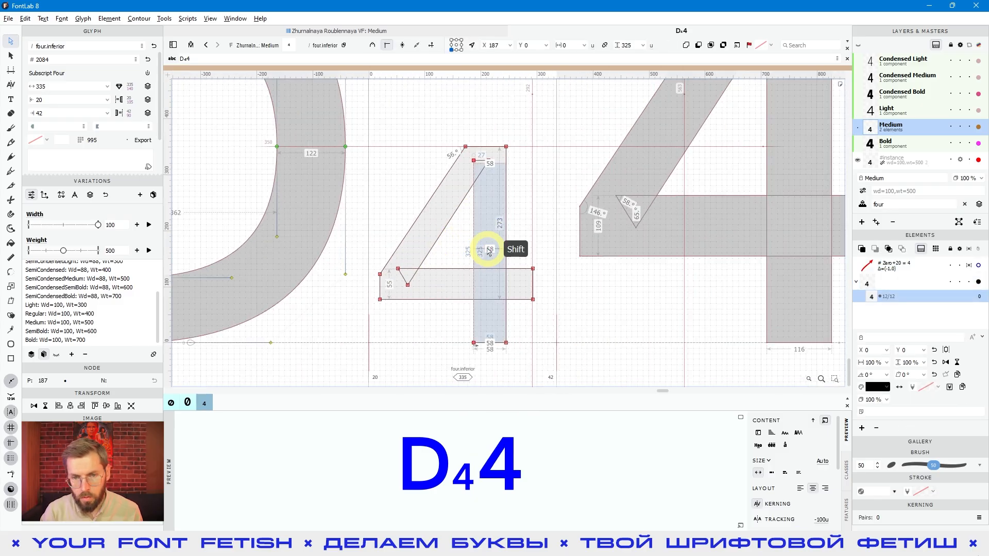
key(shift+Left)
key(shift+Left)
key(shift+Left)
Step: Shift the outer edge of the subscript four's diagonal and the crossbar's left end 20 units to the left
click(414, 221)
shift+click(378, 293)
key(shift+Left)
key(shift+Left)
key(shift+Left)
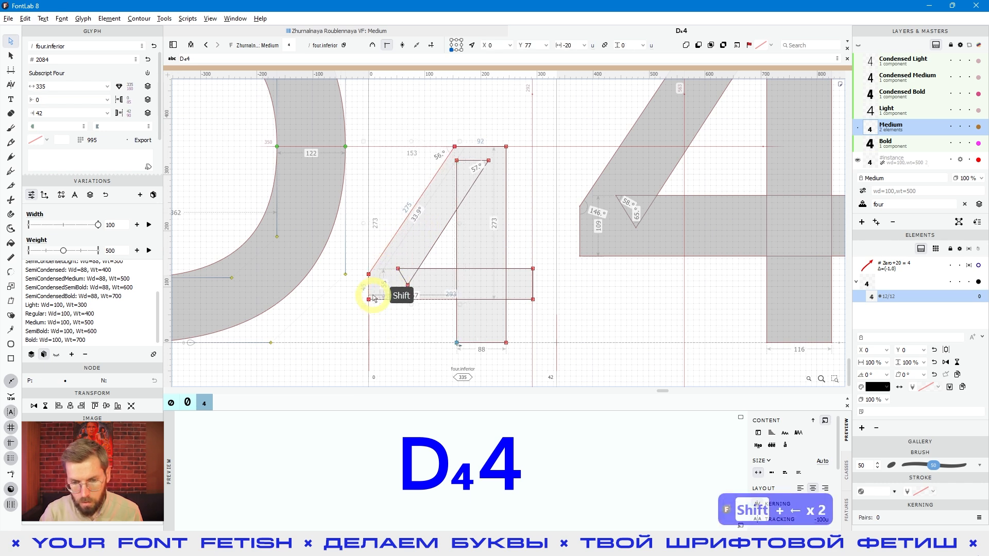
Step: Thicken the subscript four's crossbar to 75 units by shifting its lower edge 10 units down and its upper edge 10 units up
key(shift+Right)
click(431, 299)
key(shift+Down)
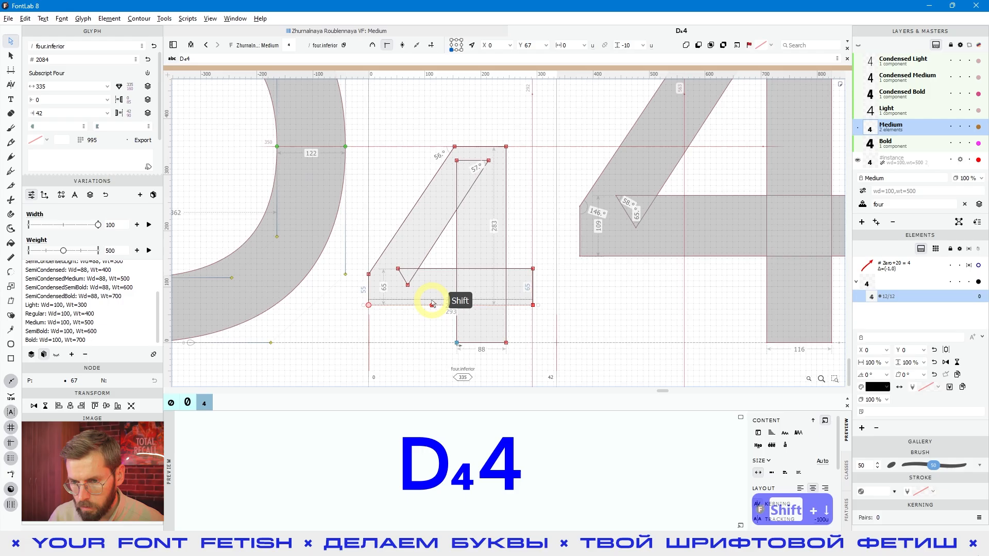
click(448, 268)
key(shift+Up)
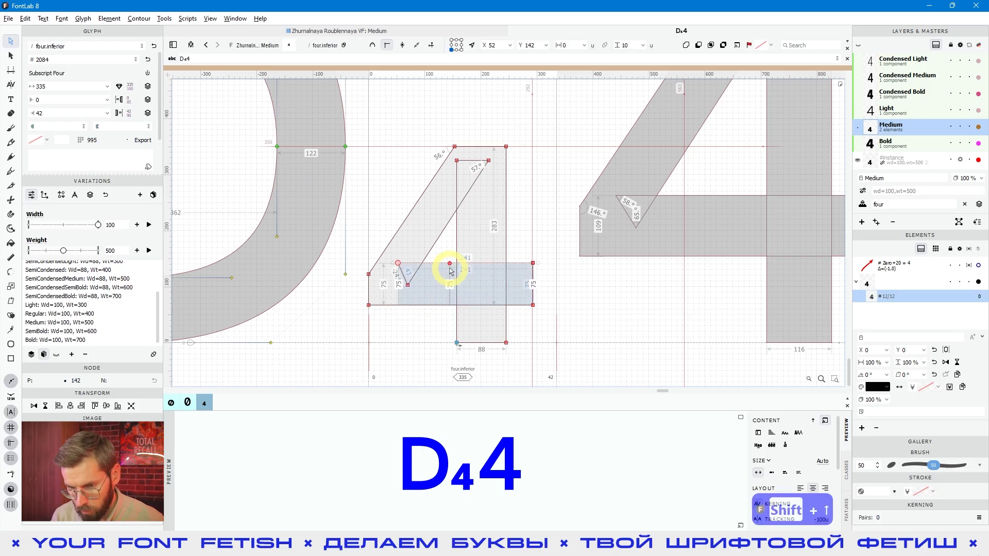
scroll(453, 262, down, 5)
key(space)
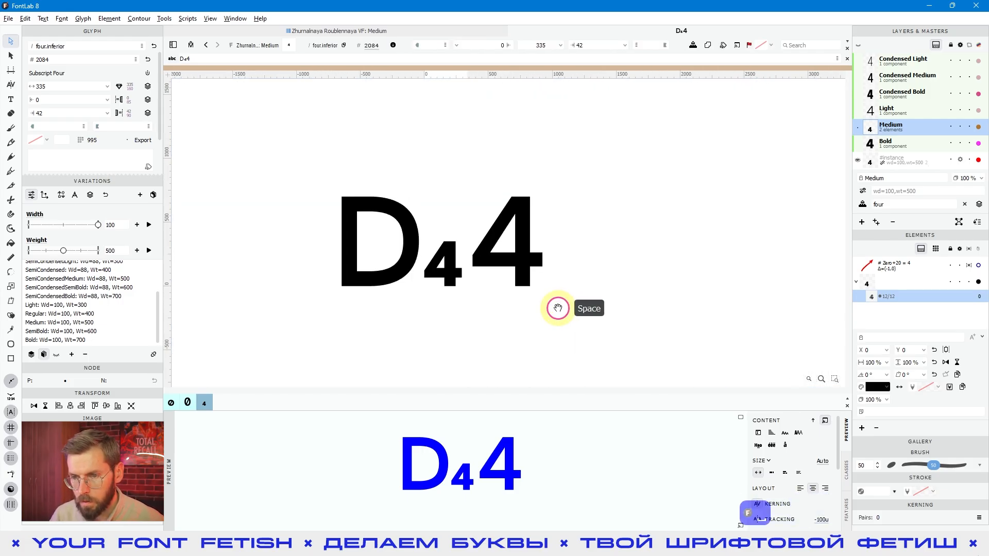
Step: Narrow the subscript four's vertical stem to 78 units by shifting its left edge 10 units inward, and preview it beside the D and regular four
scroll(452, 256, up, 3)
click(449, 267)
click(448, 267)
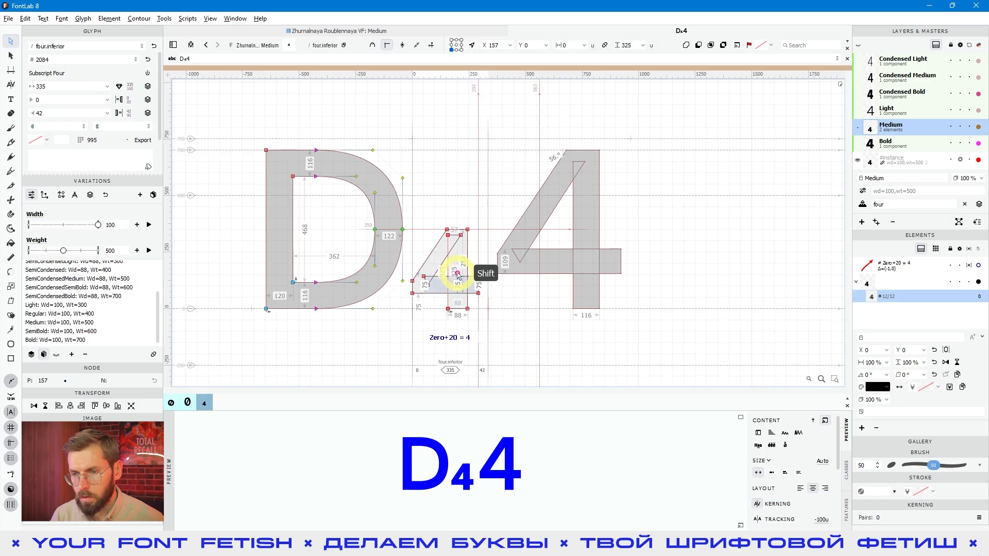
key(space)
mouse_move(451, 227)
mouse_down()
mouse_move(426, 256)
mouse_move(450, 221)
mouse_move(463, 218)
mouse_up()
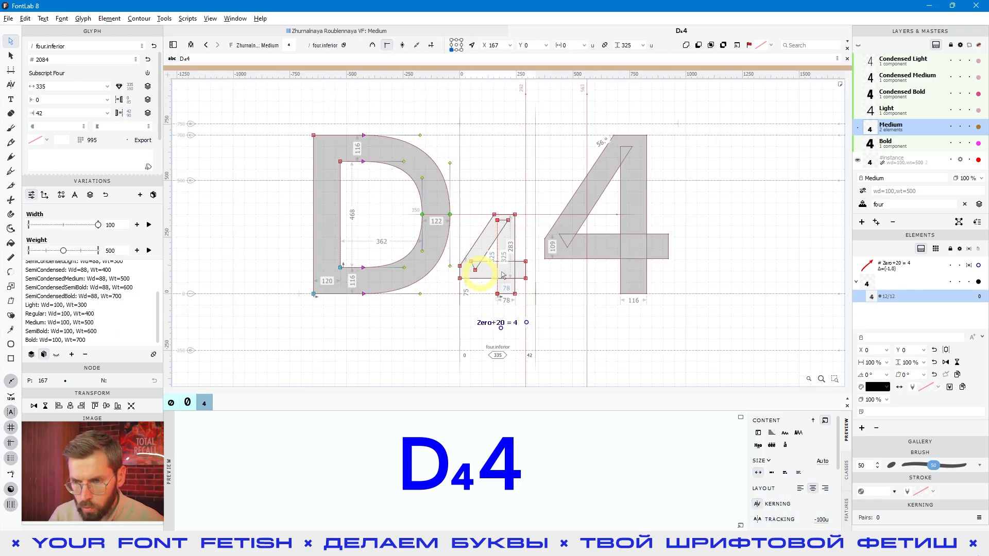
click(477, 272)
key(space)
drag(662, 319, 633, 315)
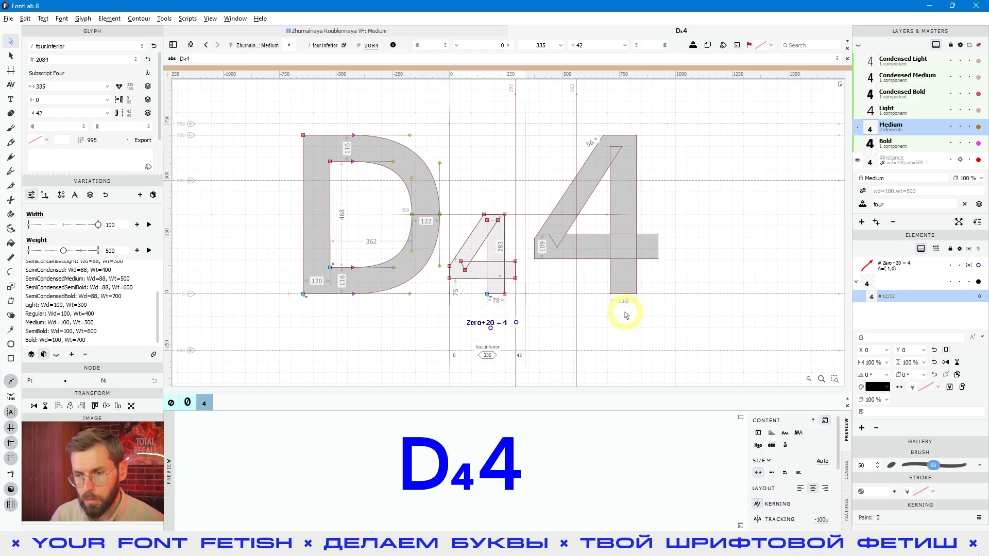
key(space)
drag(652, 314, 622, 320)
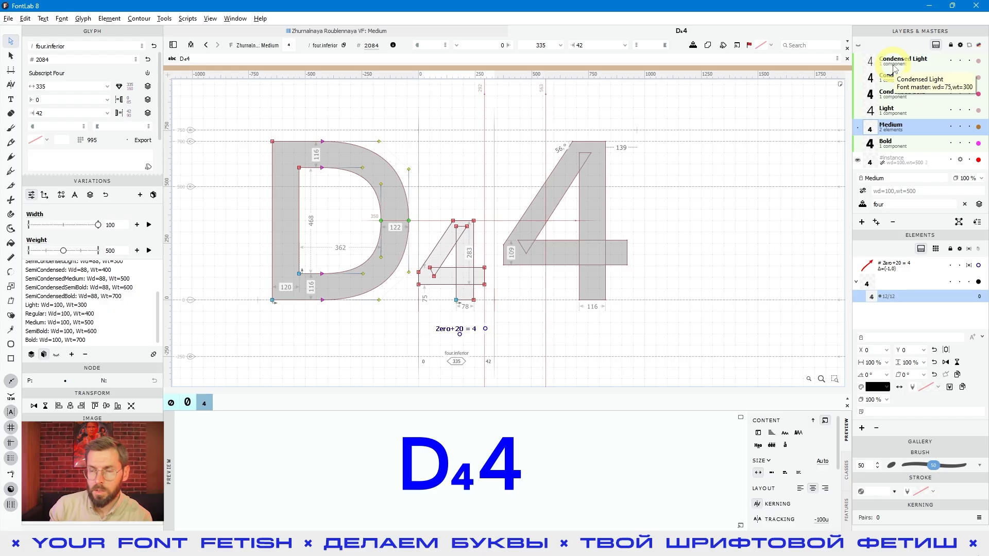
click(536, 314)
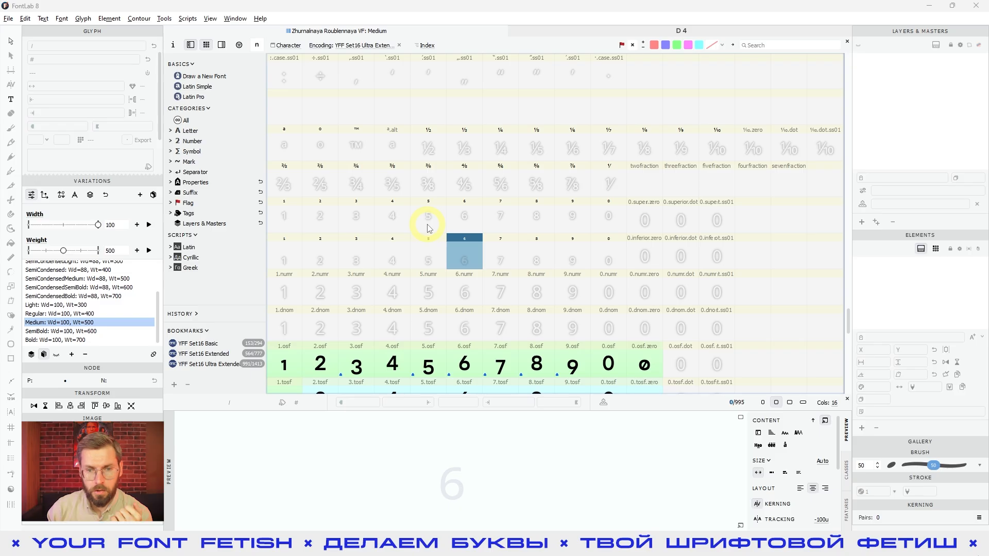
Step: Start adding glyphs from the catalog and display its Other number category
click(427, 185)
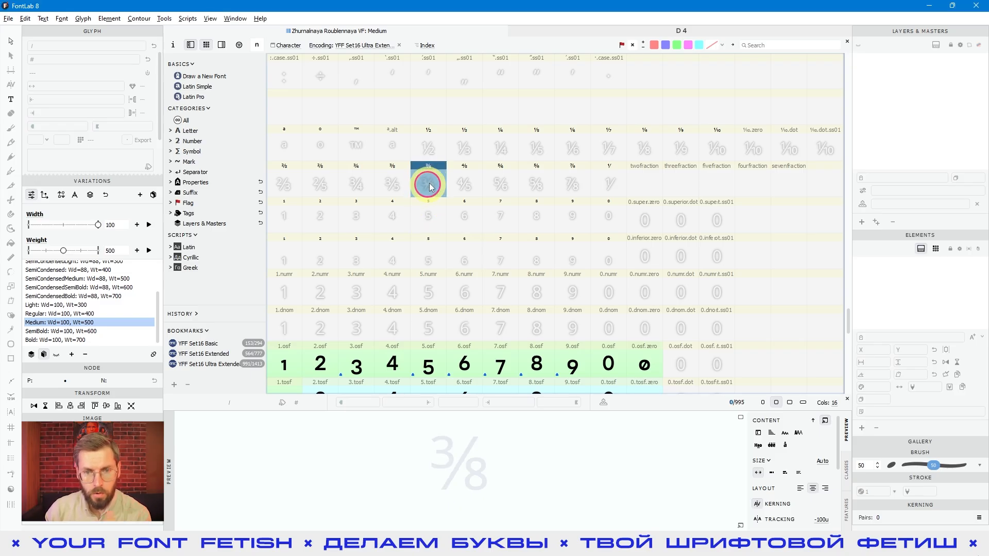
scroll(463, 185, up, 3)
scroll(494, 222, up, 2)
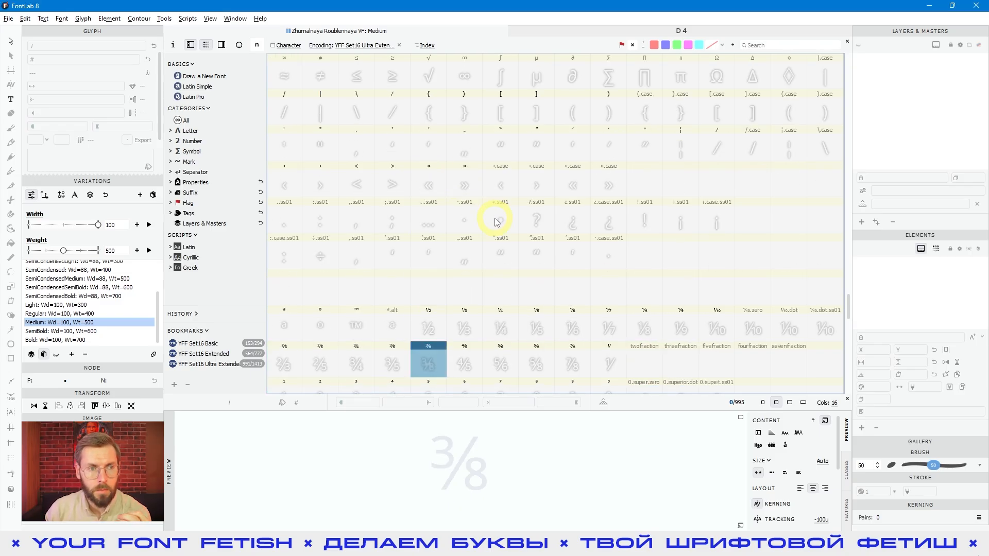
click(85, 19)
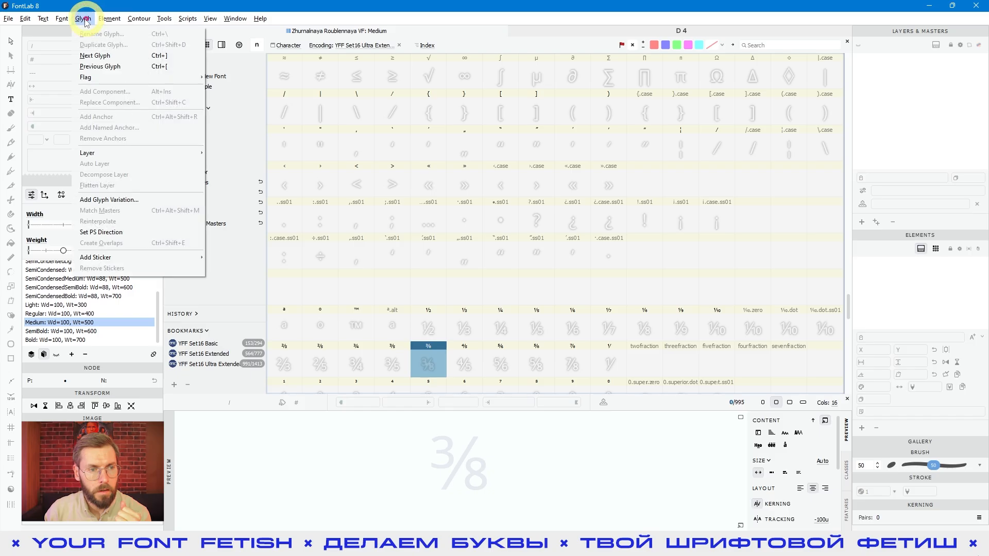
mouse_move(62, 22)
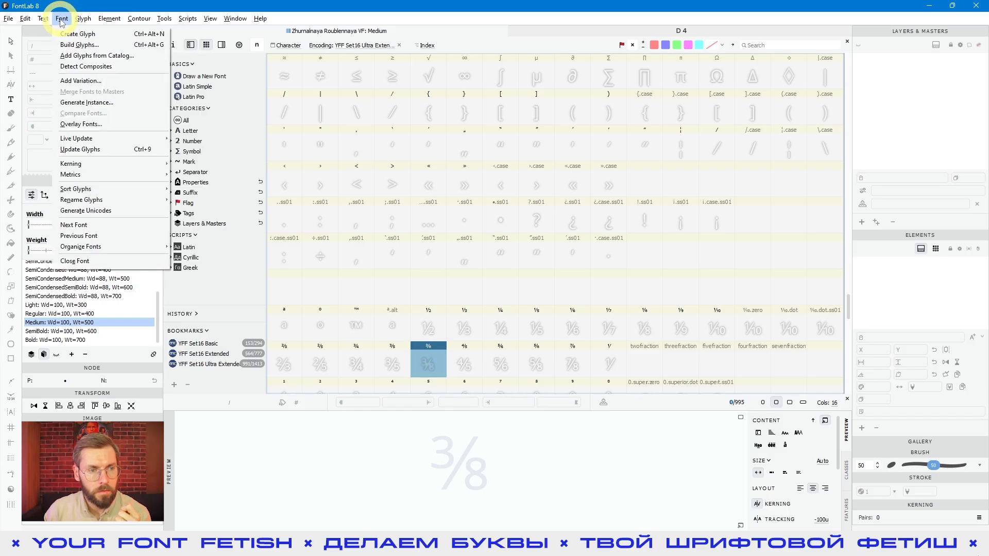
click(65, 56)
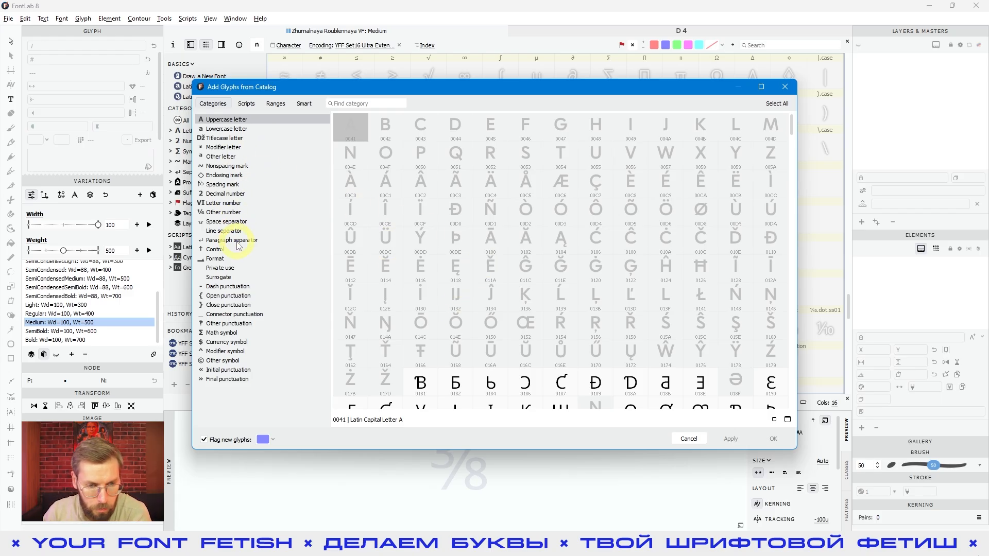
click(216, 212)
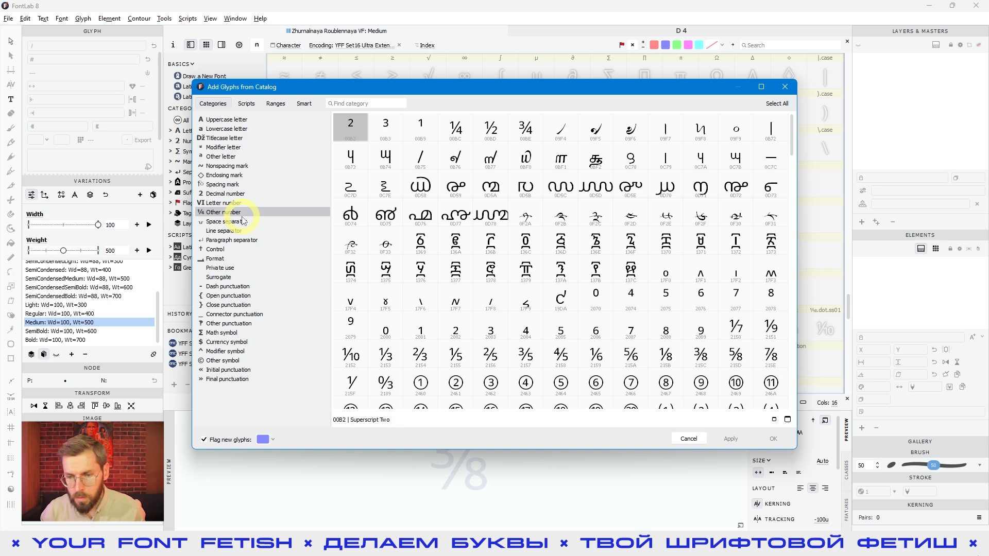
scroll(685, 352, down, 1)
click(736, 309)
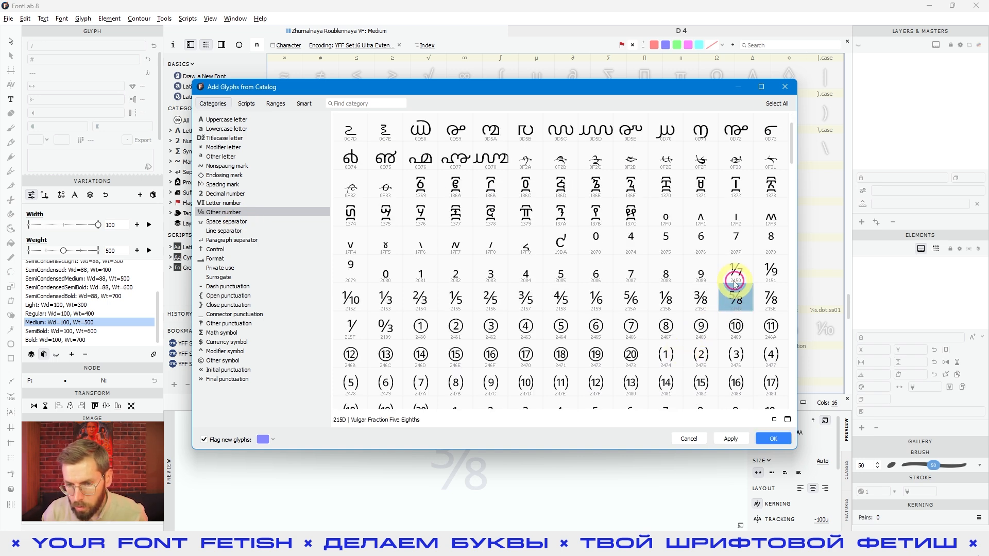
click(736, 277)
click(700, 270)
click(631, 238)
click(595, 270)
click(635, 276)
click(598, 242)
Step: Select the superscript figures one, two, three, zero and four through nine in the catalog
scroll(613, 250, up, 1)
click(421, 130)
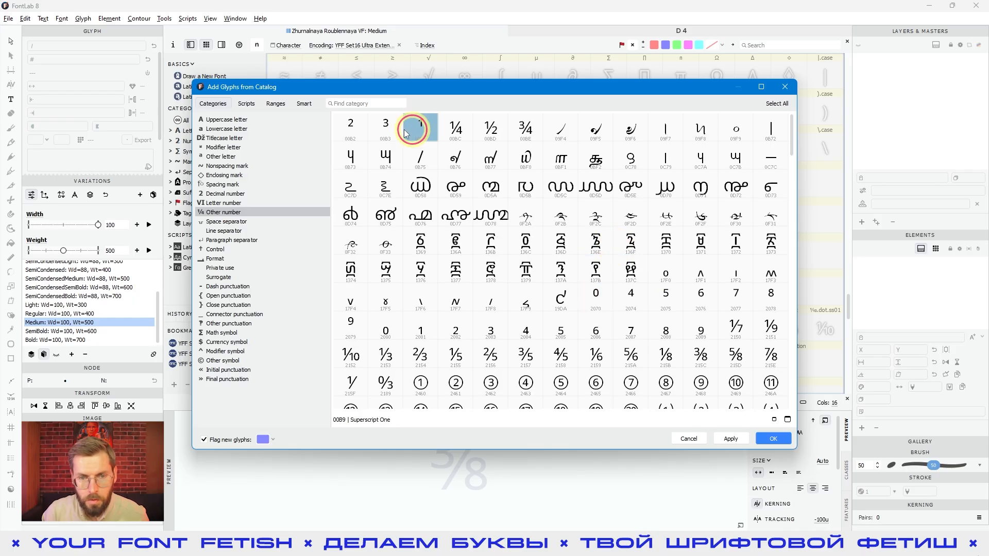
shift+click(351, 127)
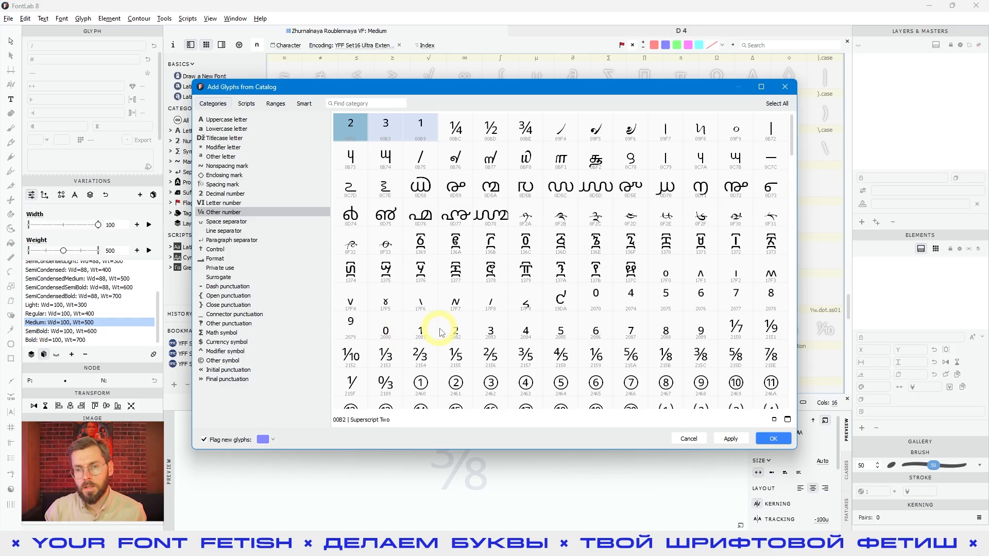
scroll(606, 287, down, 2)
ctrl+click(596, 237)
ctrl+click(633, 238)
drag(644, 238, 764, 238)
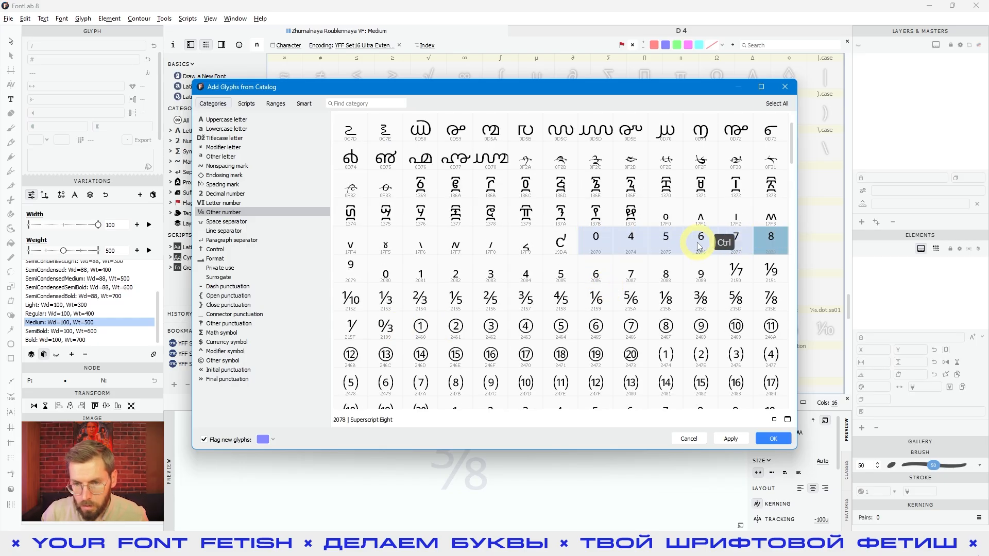
ctrl+click(359, 272)
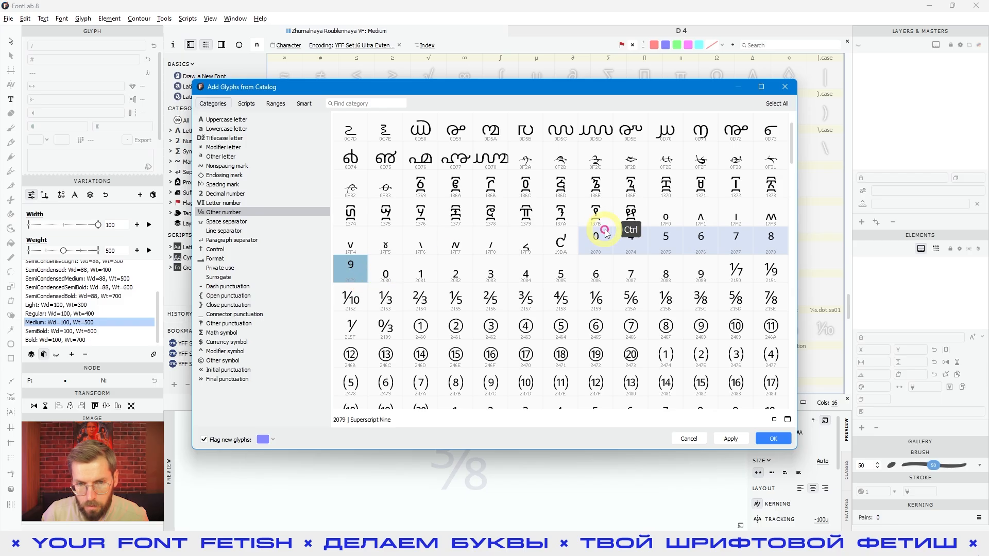
Step: Include the subscript figures zero through nine in the selection and add all the selected glyphs to the font
scroll(457, 188, up, 2)
scroll(467, 172, down, 2)
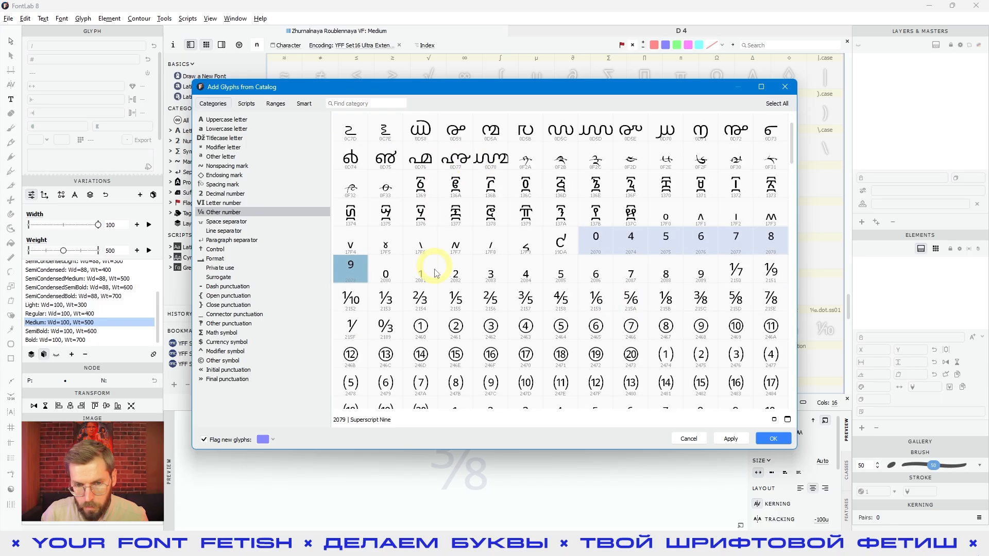
drag(393, 276, 700, 273)
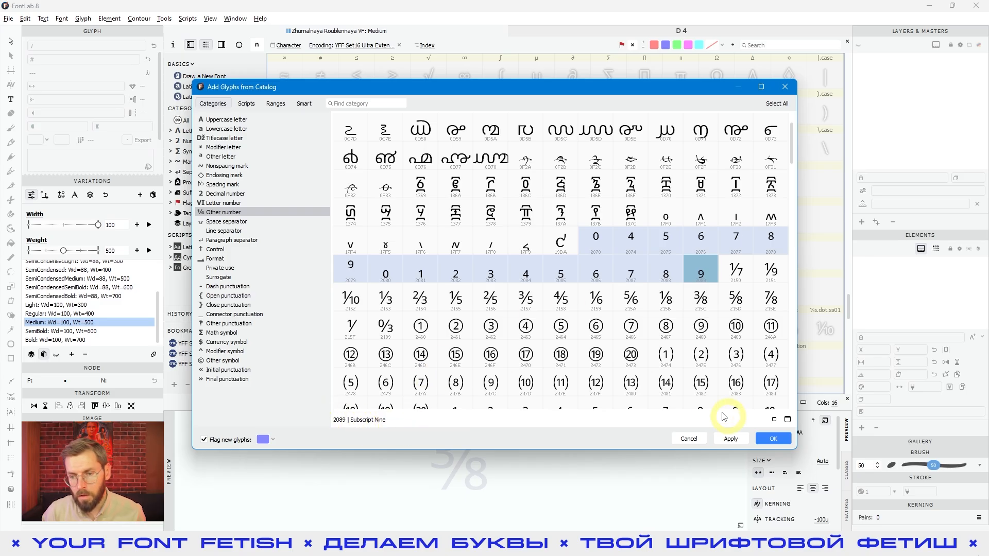
click(740, 440)
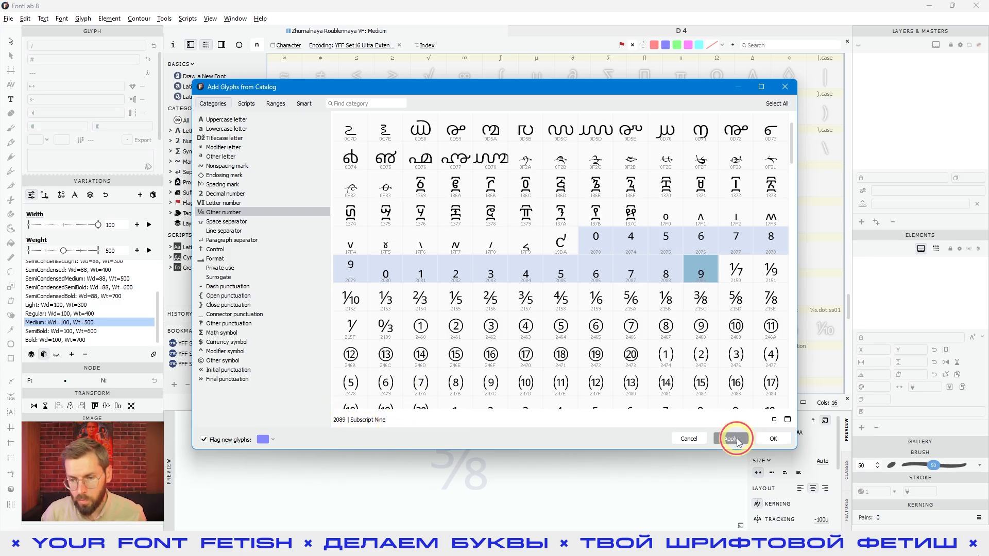
click(775, 439)
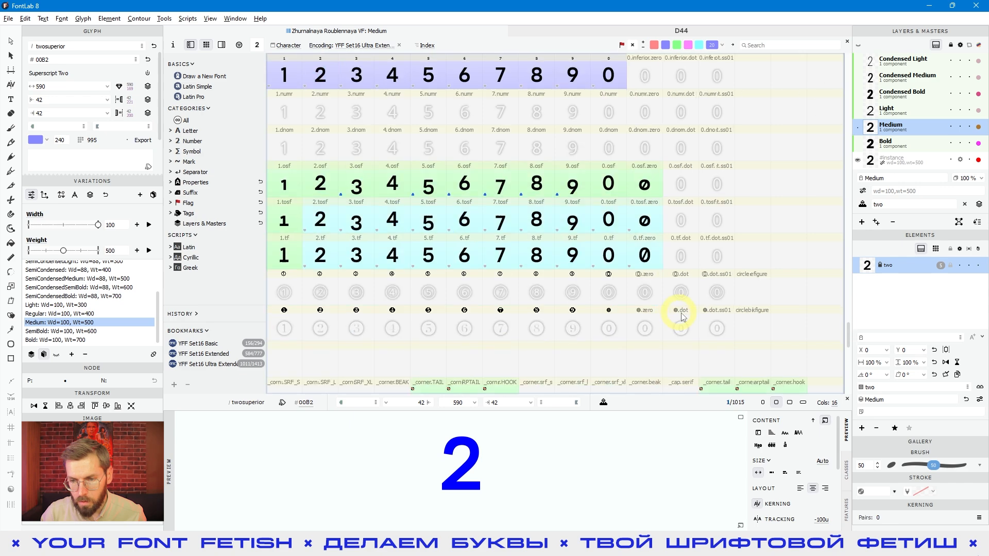
Step: Locate the new superscript and subscript figure rows in the font's glyph grid and inspect the zeros and the subscript seven
scroll(646, 353, down, 5)
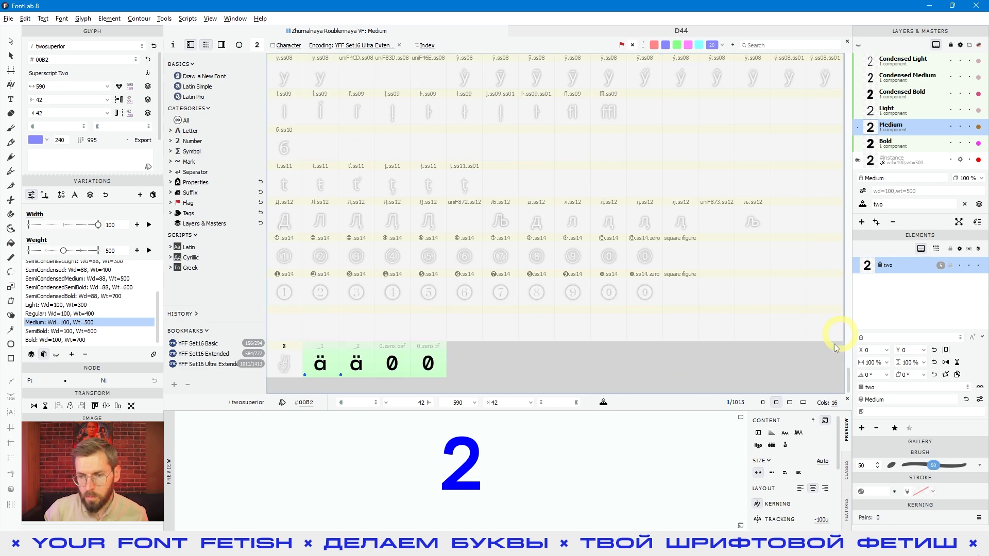
drag(848, 374, 849, 311)
click(690, 313)
scroll(672, 309, down, 2)
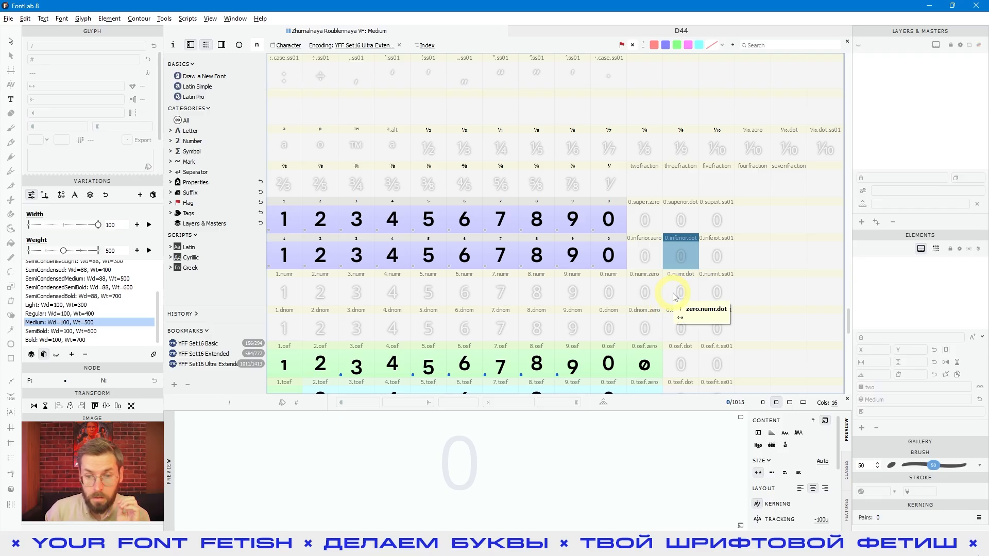
click(614, 258)
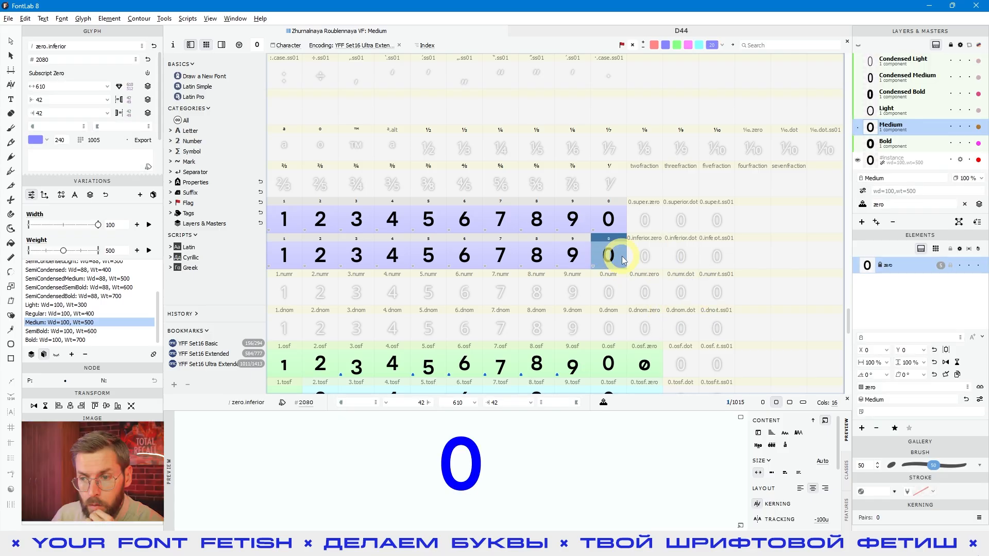
click(608, 230)
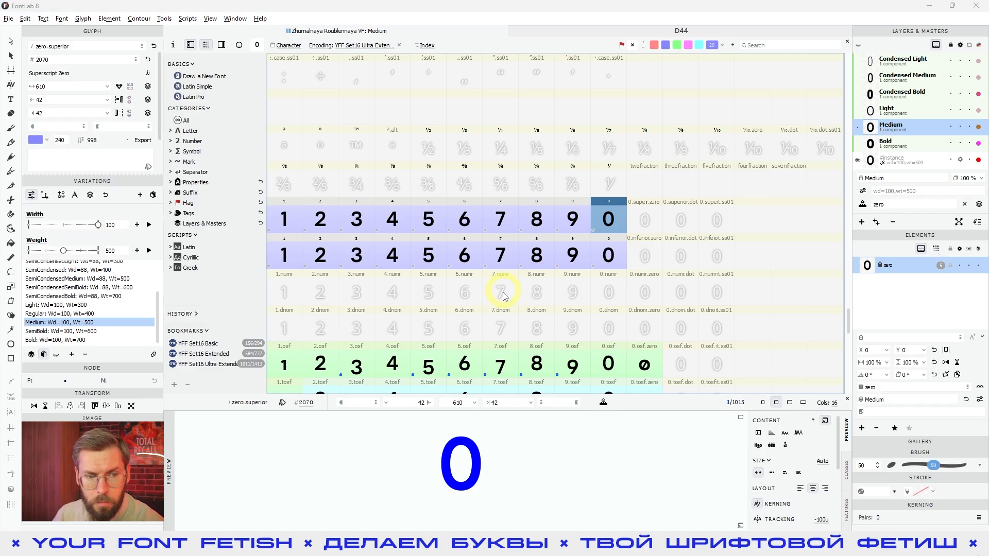
click(500, 251)
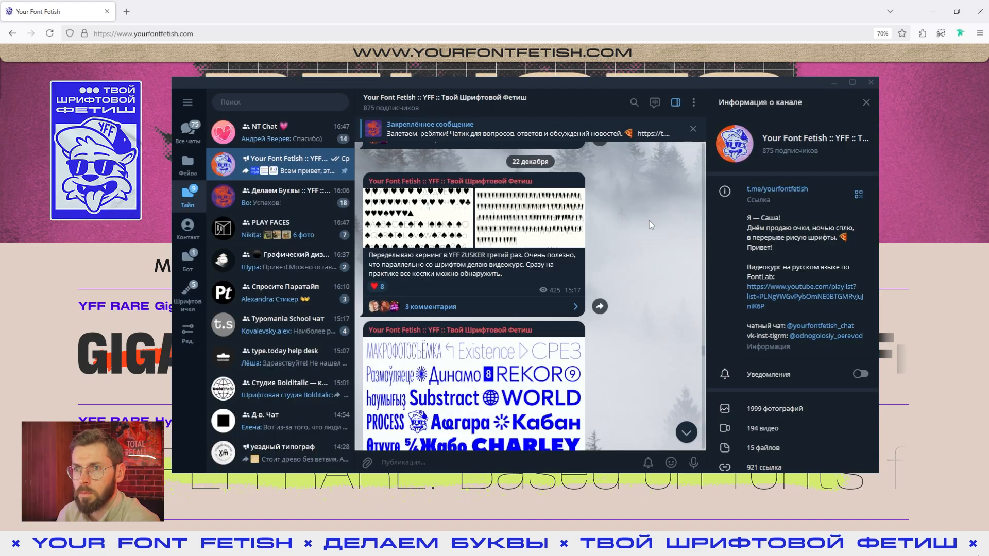
Step: Switch to Telegram and browse the Your Font Fetish channel and its FontLab community chat
scroll(648, 221, down, 12)
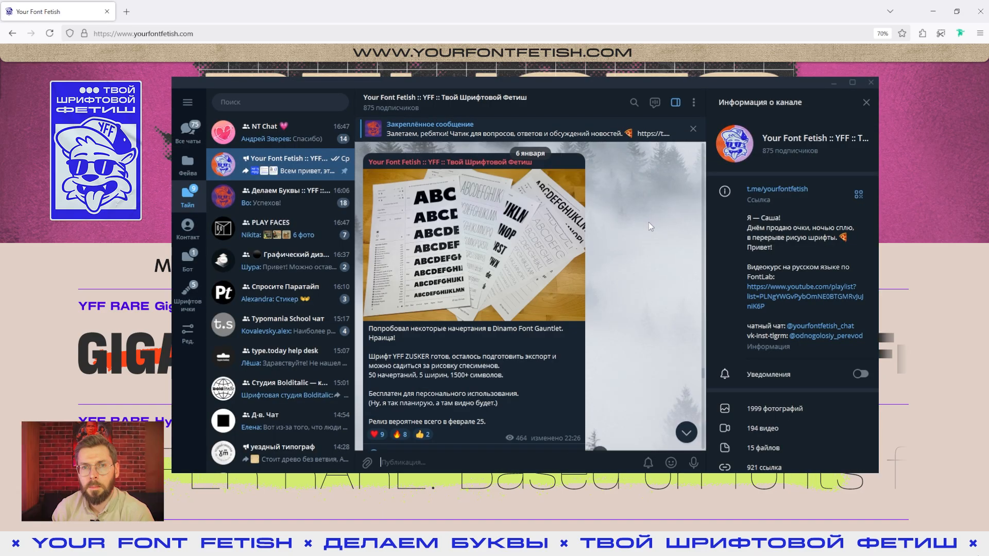
scroll(648, 222, down, 10)
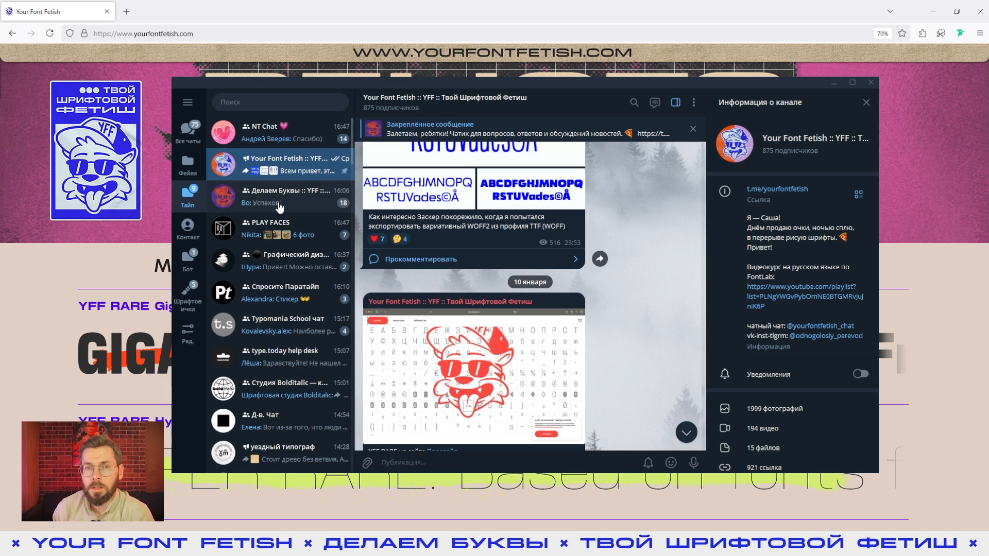
click(279, 207)
scroll(627, 223, down, 10)
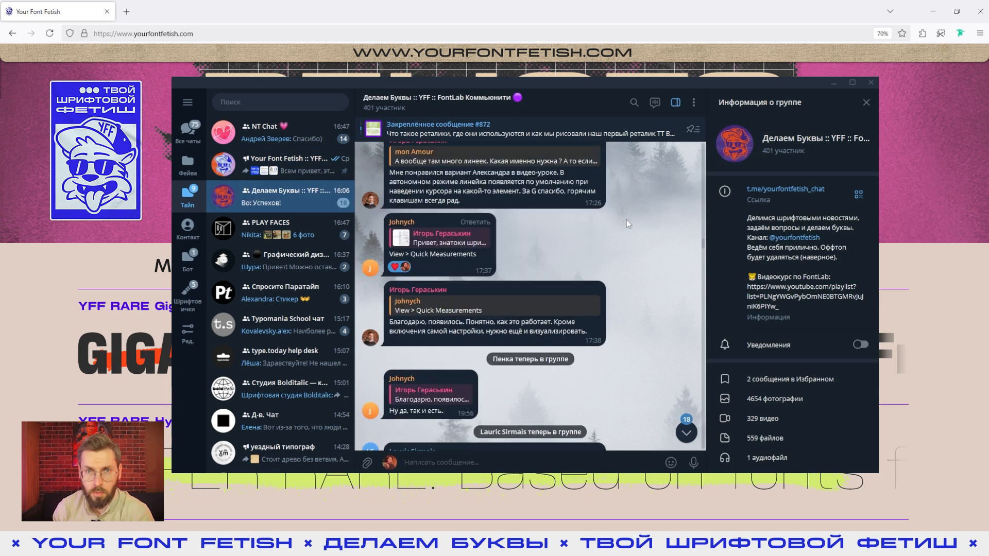
scroll(627, 223, down, 5)
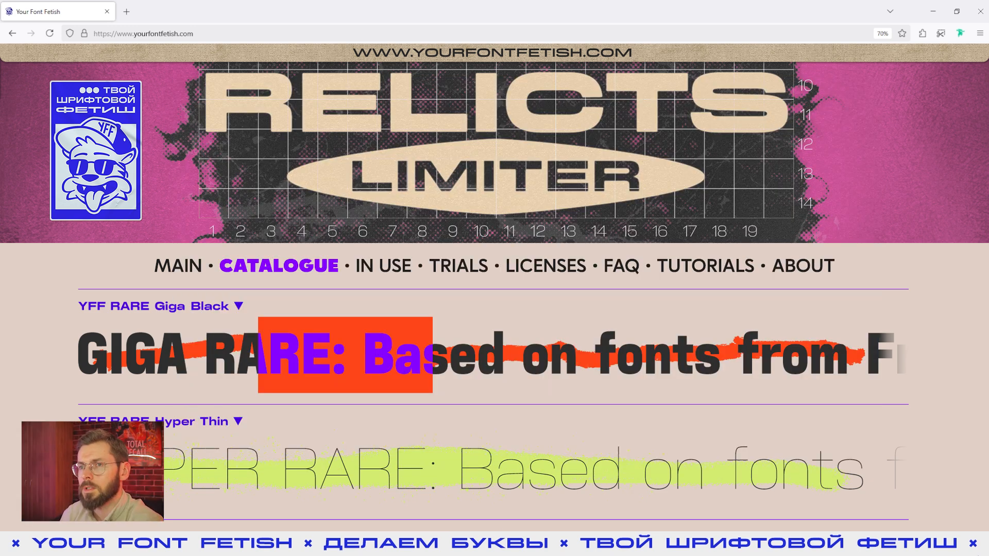